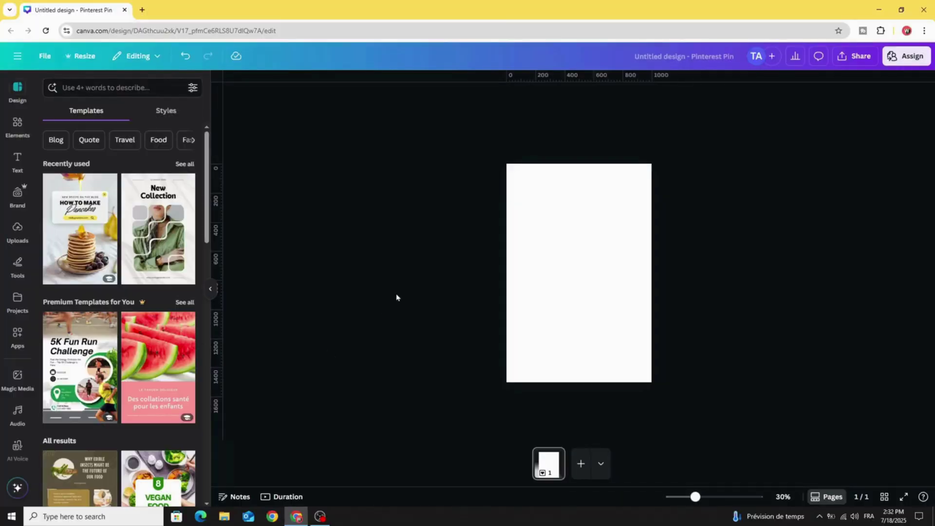
# - Search Elements for 'grunge' photos filtered to green and set one as the page background
pyautogui.click(27, 121)
pyautogui.write('grunge')
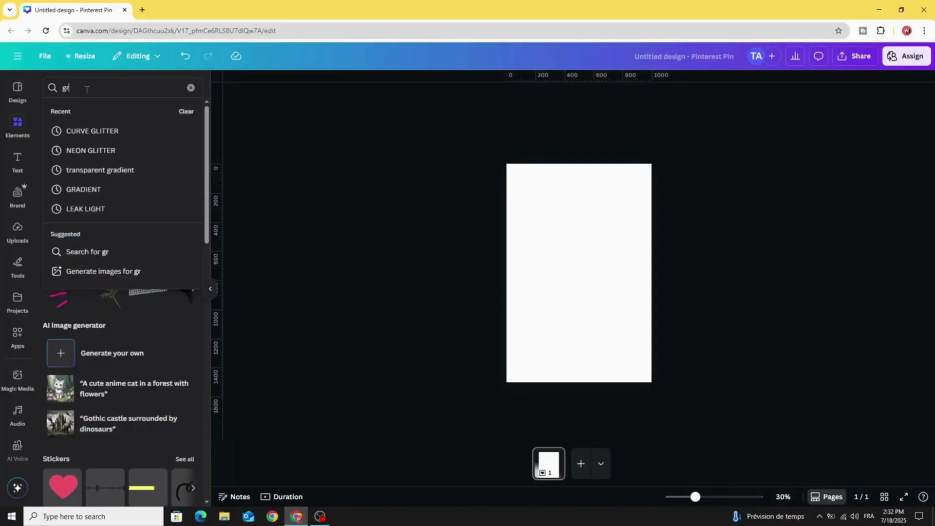
pyautogui.press('Return')
pyautogui.click(192, 88)
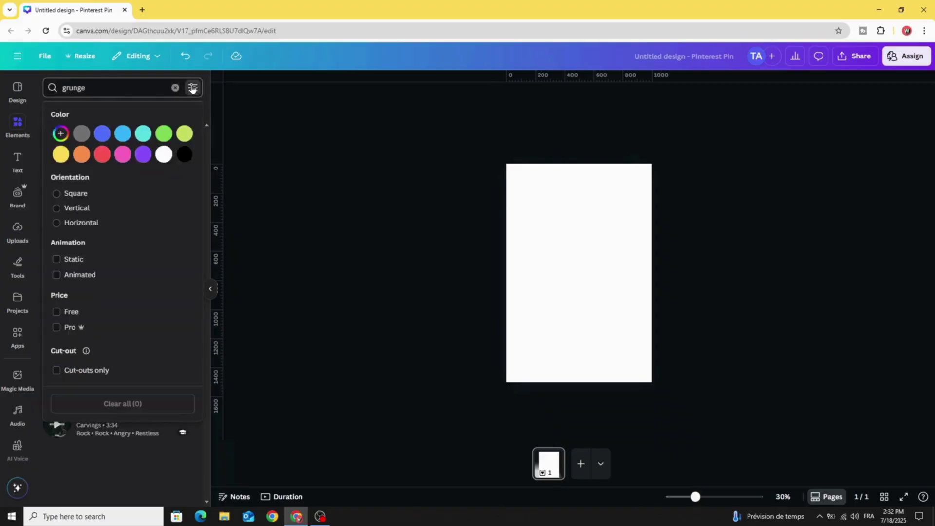
pyautogui.click(163, 134)
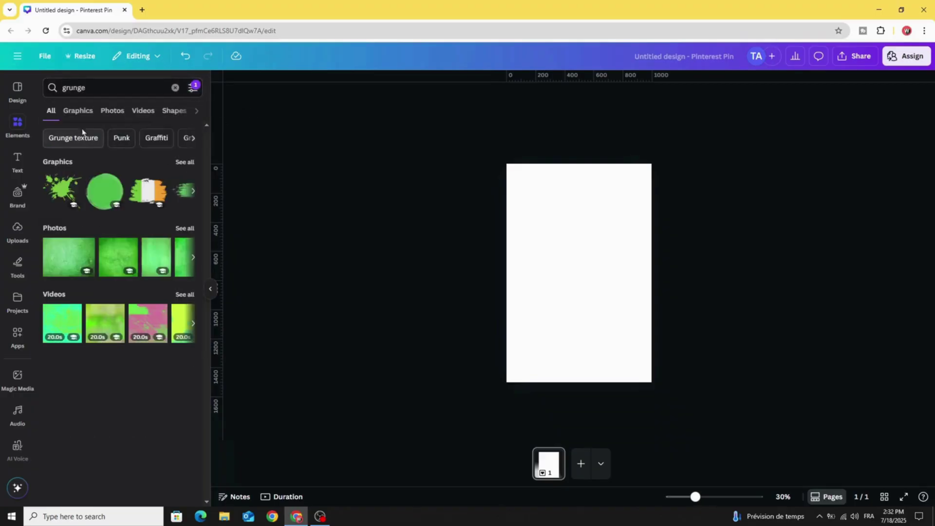
pyautogui.click(104, 112)
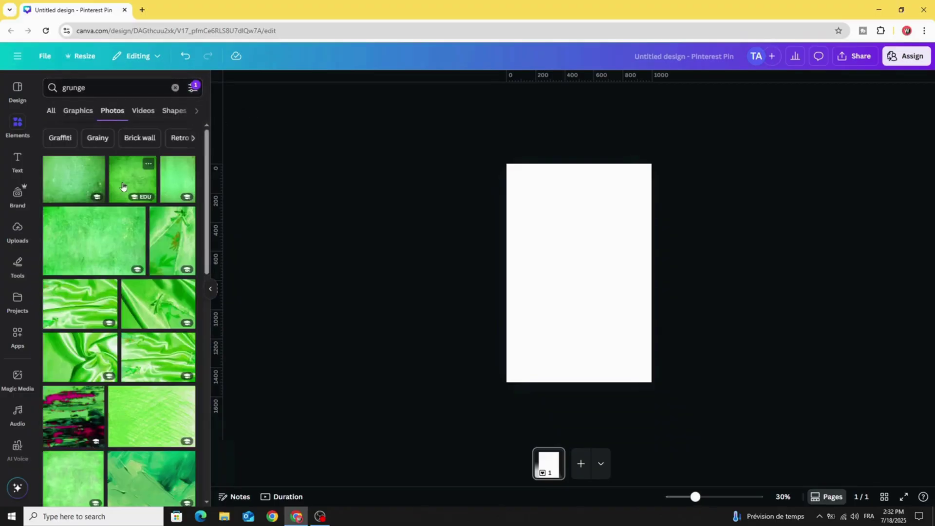
pyautogui.click(123, 182)
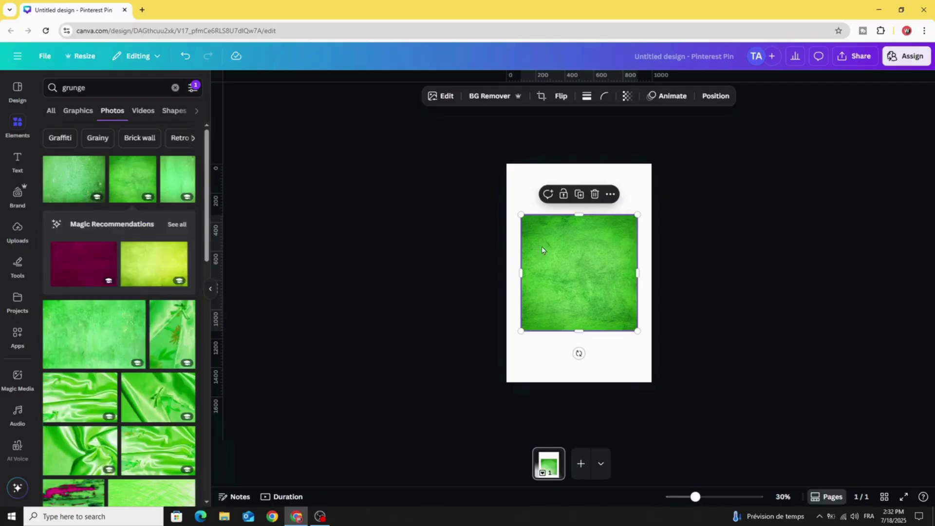
pyautogui.rightClick(543, 250)
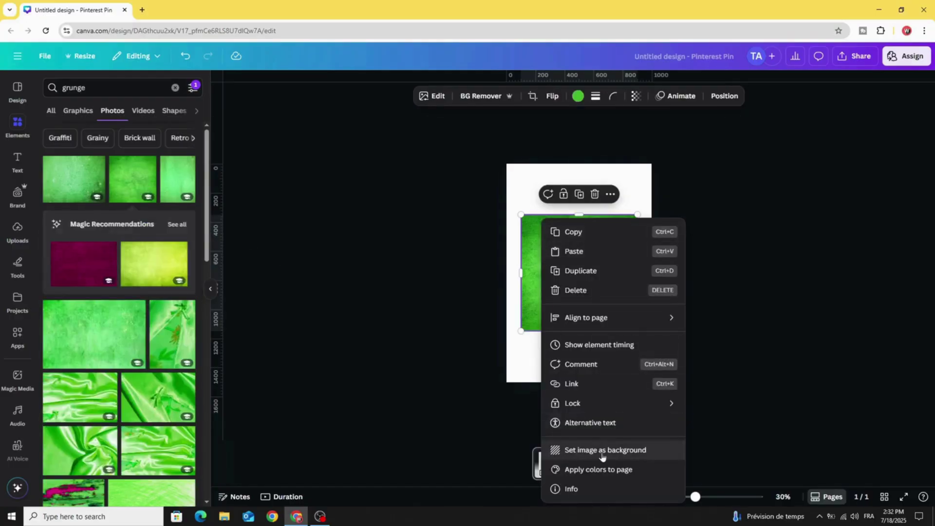
pyautogui.click(639, 452)
# - Add a PISTACHIO heading in white Norwester
pyautogui.click(18, 125)
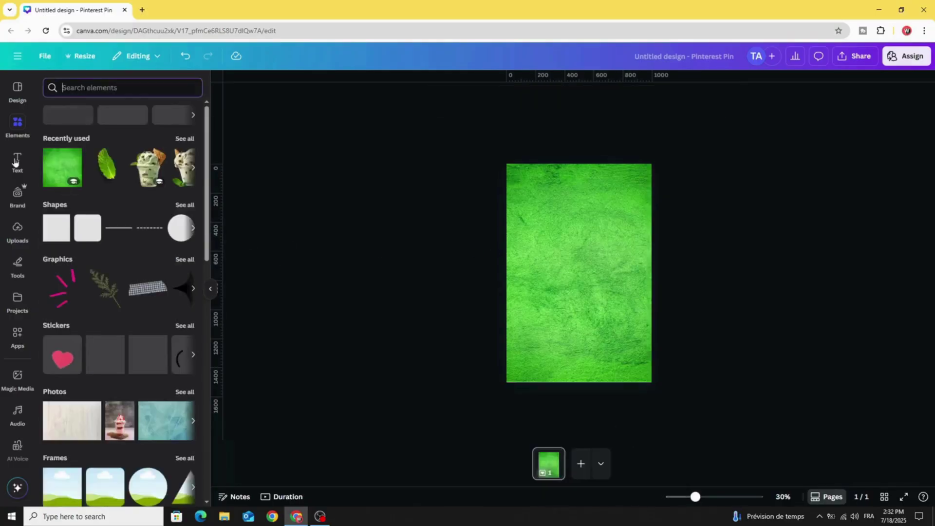
pyautogui.click(16, 161)
pyautogui.click(104, 227)
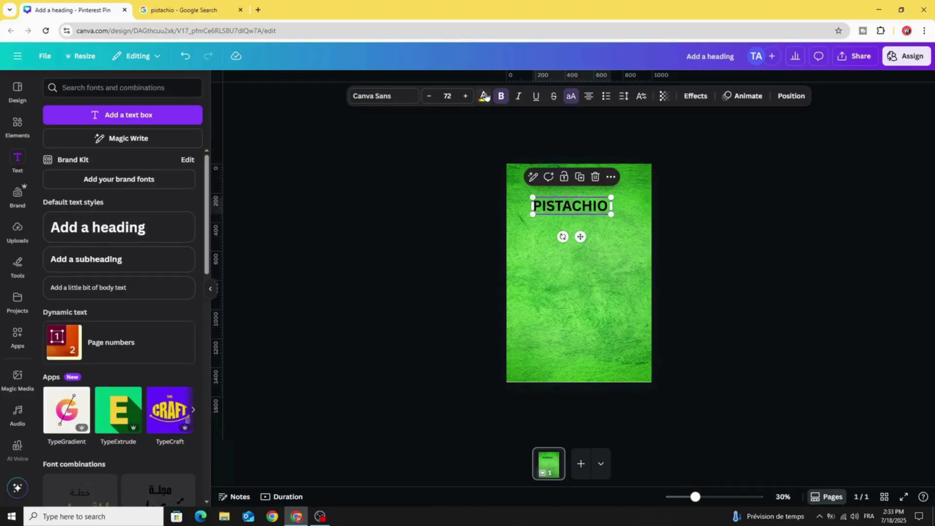
pyautogui.click(484, 96)
pyautogui.click(192, 313)
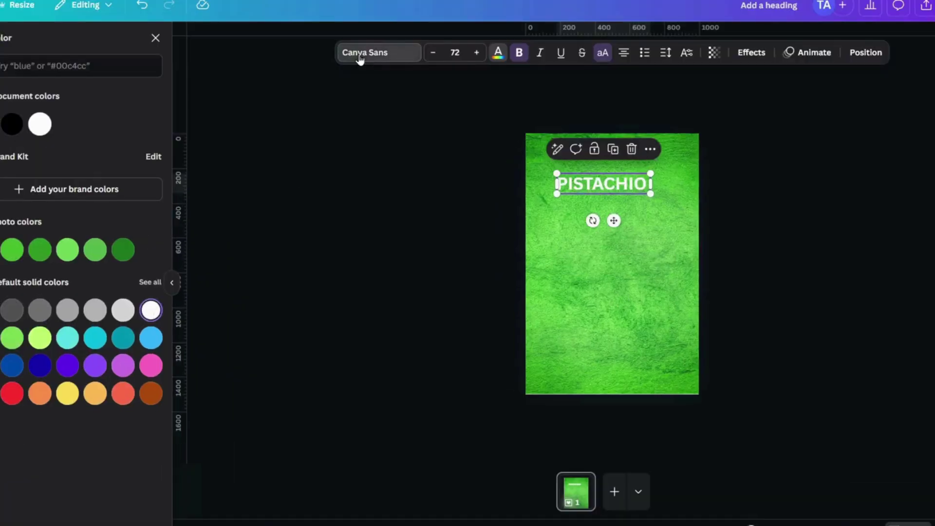
pyautogui.click(364, 96)
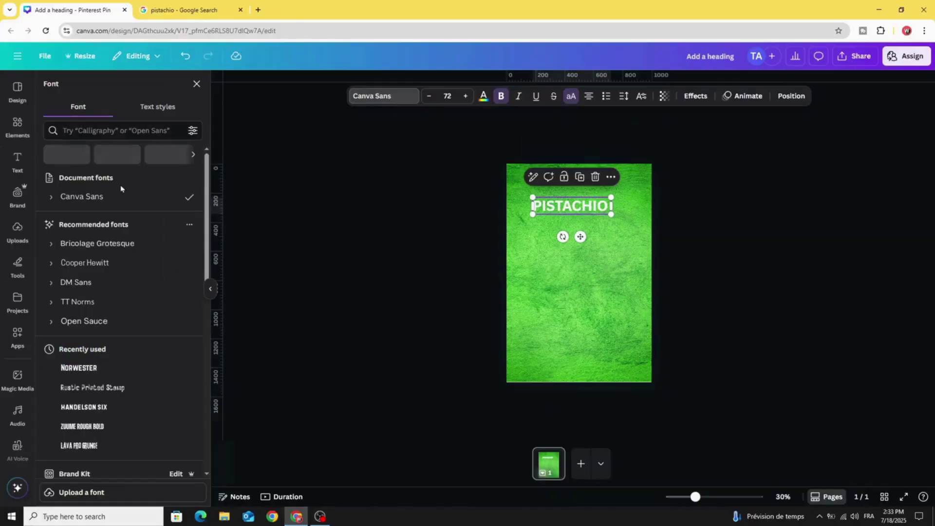
pyautogui.click(78, 369)
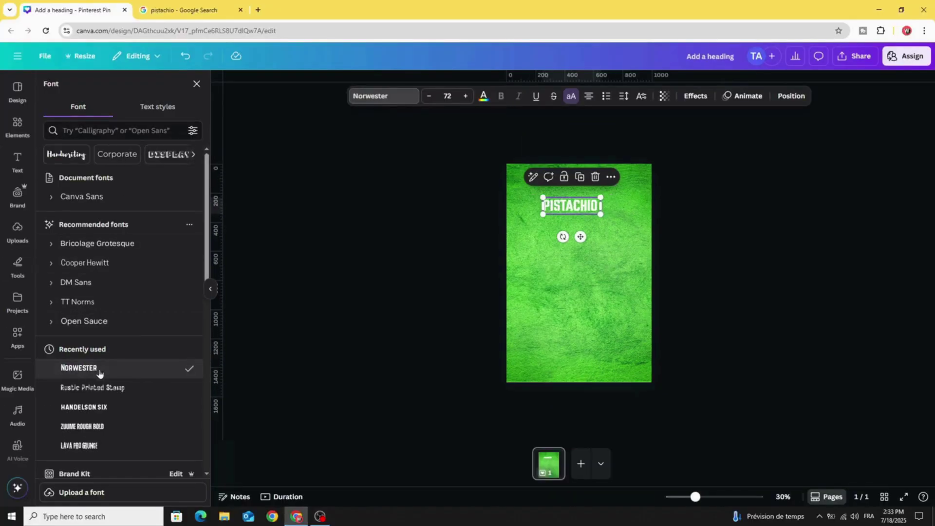
# - Enlarge and centre the PISTACHIO heading, then duplicate it into a vertical stack of copies
pyautogui.moveTo(543, 198); pyautogui.dragTo(512, 189)
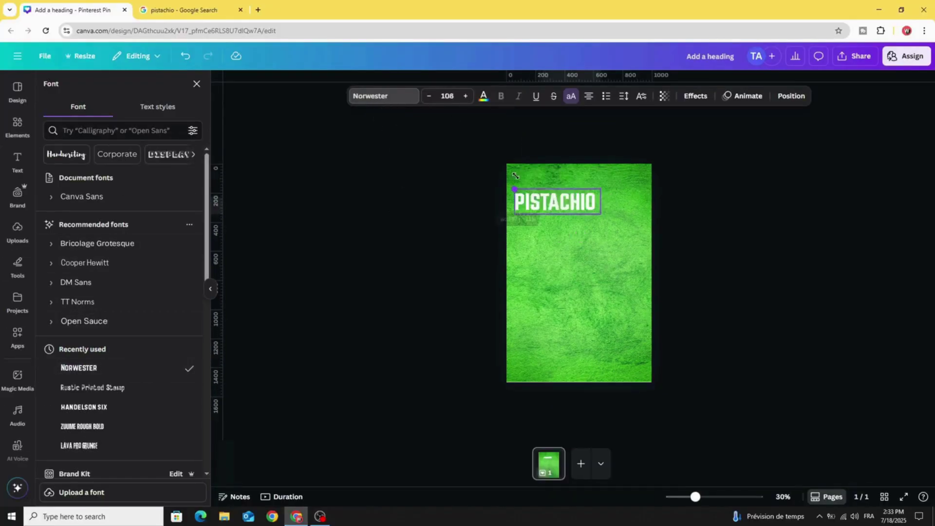
pyautogui.moveTo(602, 214); pyautogui.dragTo(614, 218)
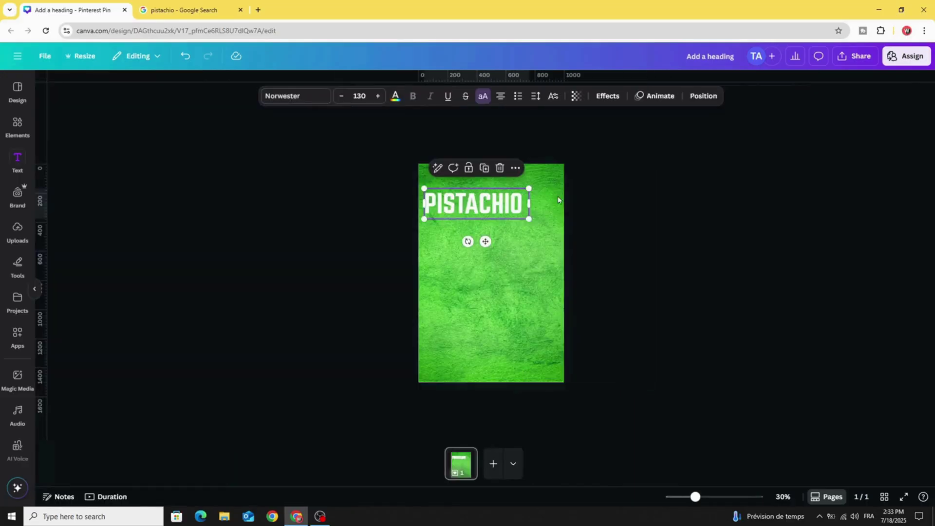
pyautogui.press('Escape')
pyautogui.moveTo(547, 202); pyautogui.dragTo(576, 229)
pyautogui.click(589, 174)
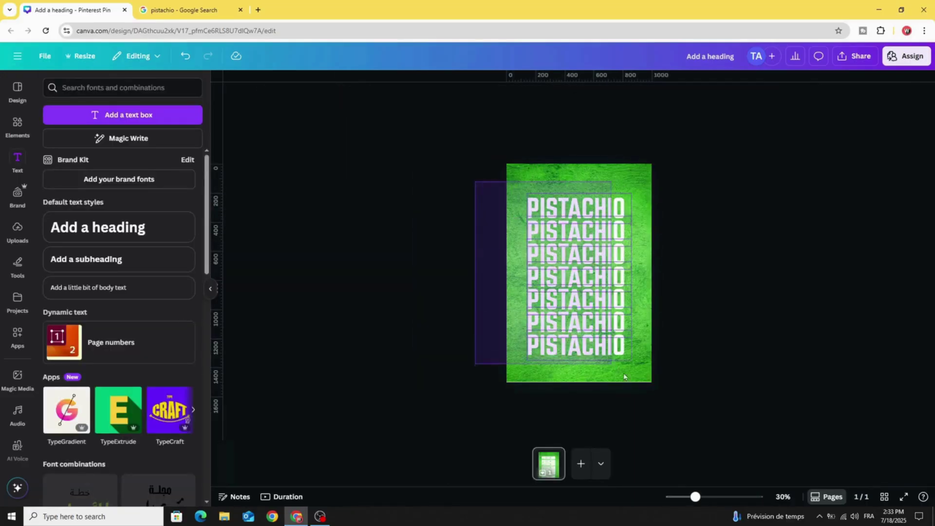
pyautogui.moveTo(627, 378); pyautogui.dragTo(622, 328)
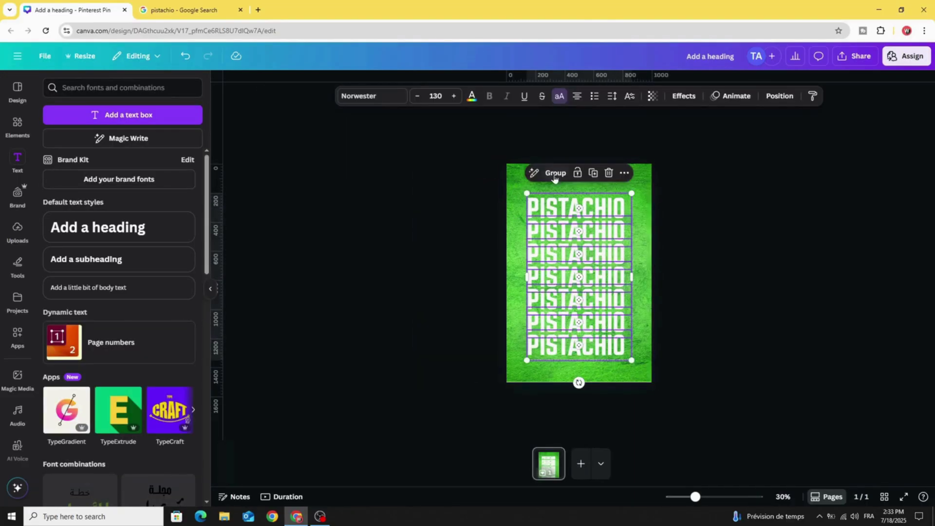
# - Group the seven PISTACHIO copies, tilt them clockwise, enlarge past the page edge and shift right
pyautogui.click(555, 173)
pyautogui.moveTo(579, 383); pyautogui.dragTo(565, 382)
pyautogui.moveTo(642, 406); pyautogui.dragTo(652, 436)
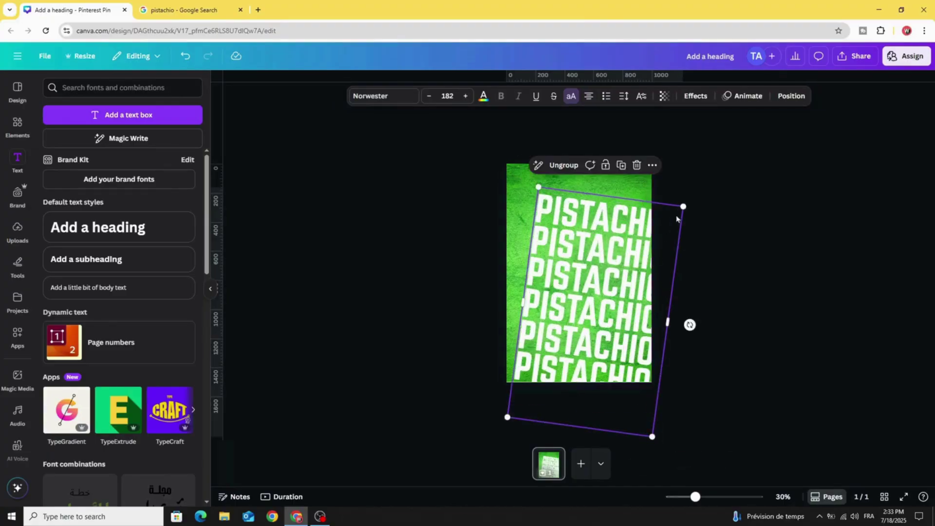
pyautogui.moveTo(683, 206); pyautogui.dragTo(718, 161)
pyautogui.moveTo(609, 283); pyautogui.dragTo(653, 292)
pyautogui.click(17, 124)
# - Add an orange transparent gradient graphic and stretch it over the PISTACHIO text
pyautogui.click(85, 87)
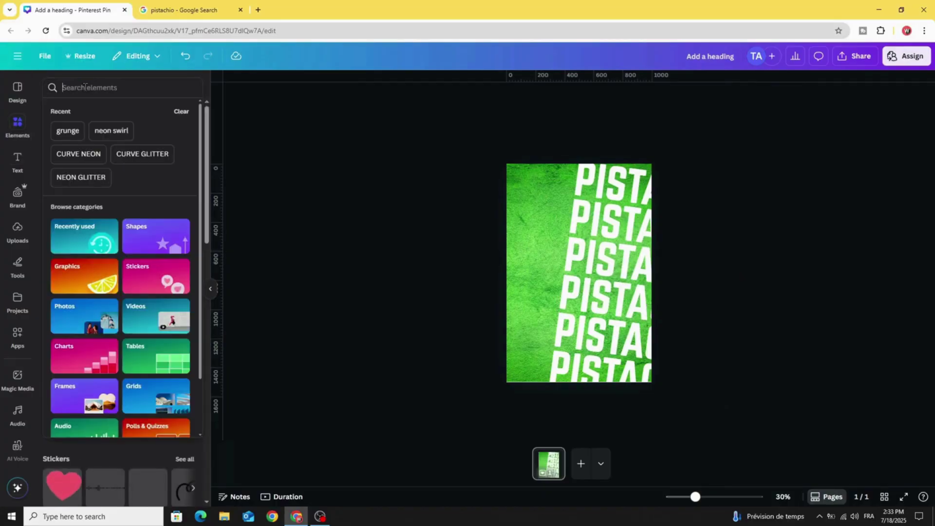
pyautogui.write('tr')
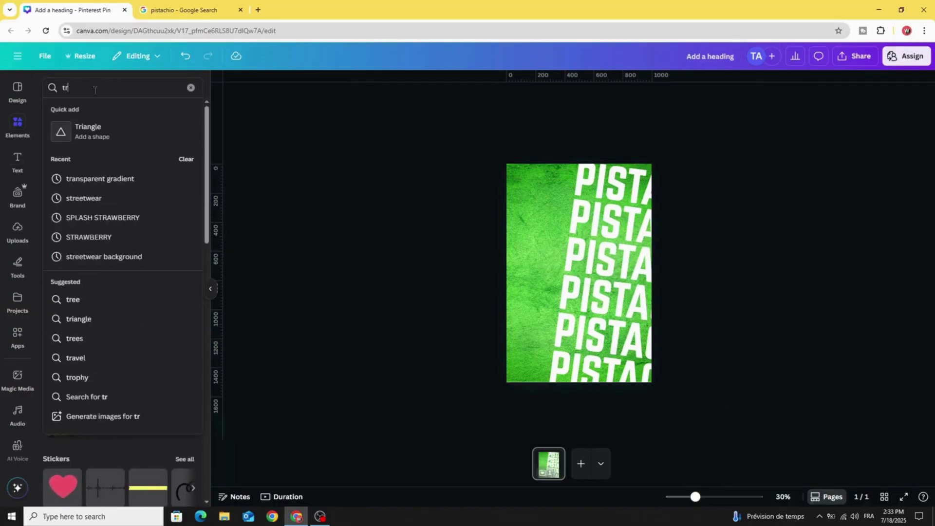
pyautogui.click(126, 180)
pyautogui.click(78, 110)
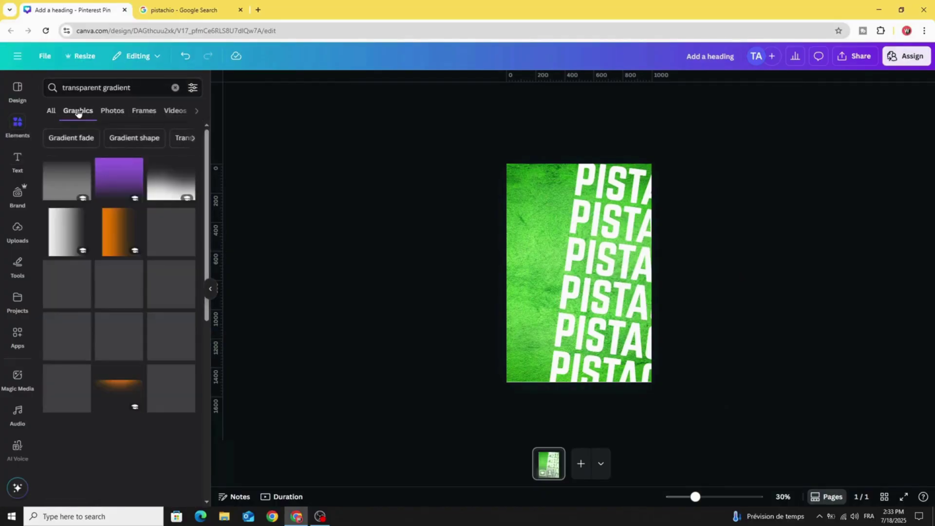
pyautogui.scroll(-5, 71, 271)
pyautogui.click(175, 319)
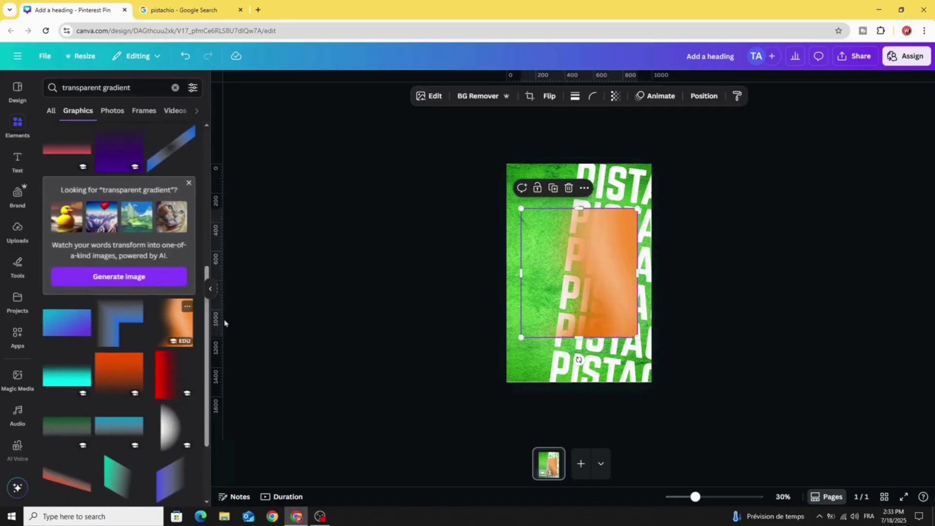
pyautogui.moveTo(590, 247); pyautogui.dragTo(590, 235)
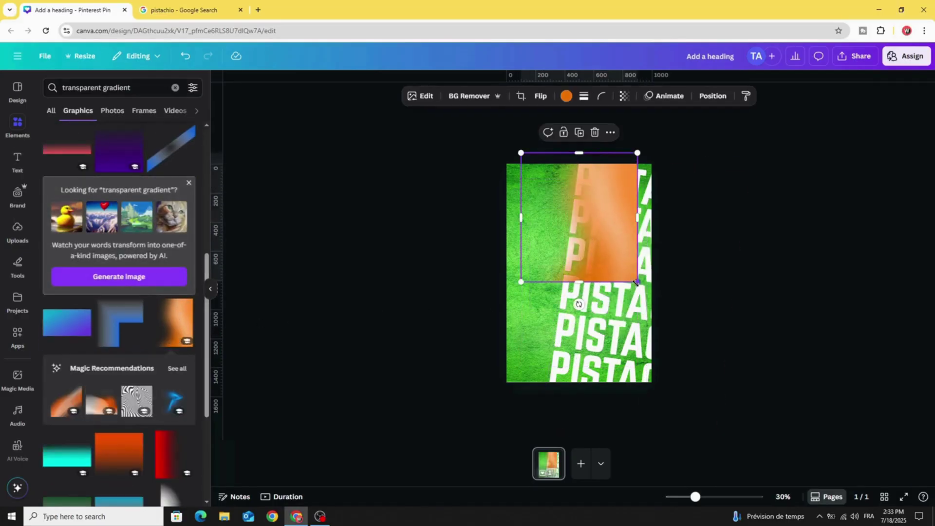
pyautogui.moveTo(635, 279); pyautogui.dragTo(742, 388)
pyautogui.moveTo(651, 277); pyautogui.dragTo(652, 272)
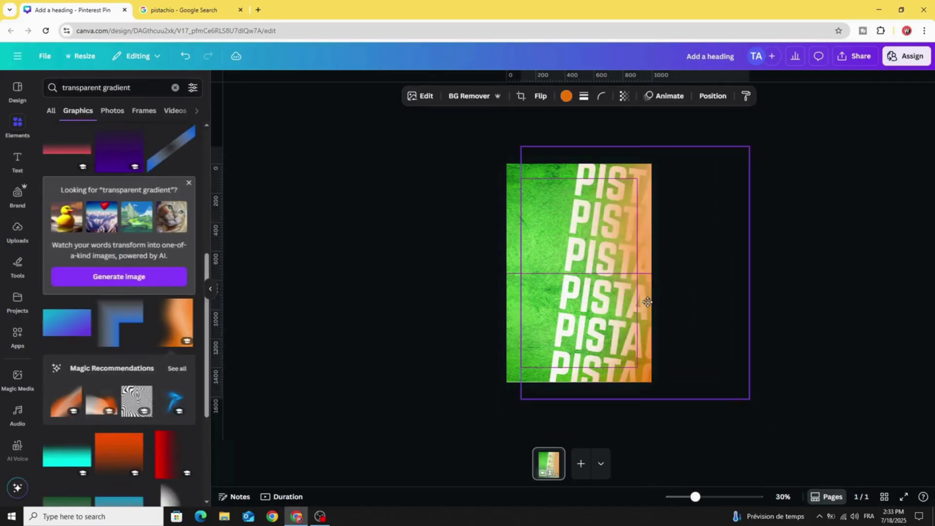
# - Recolour the gradient's orange tone to blue-teal by lowering saturation and shifting hue
pyautogui.click(424, 102)
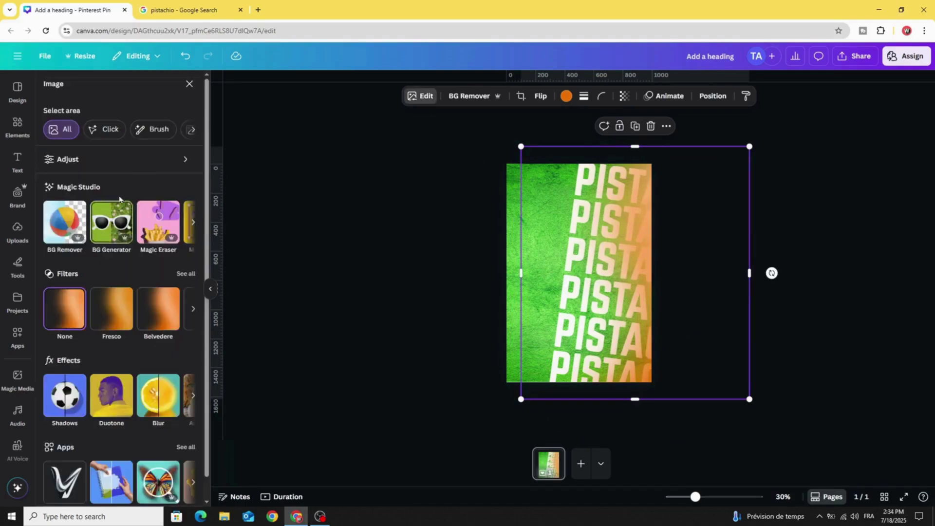
pyautogui.click(142, 161)
pyautogui.scroll(-5, 80, 319)
pyautogui.click(80, 318)
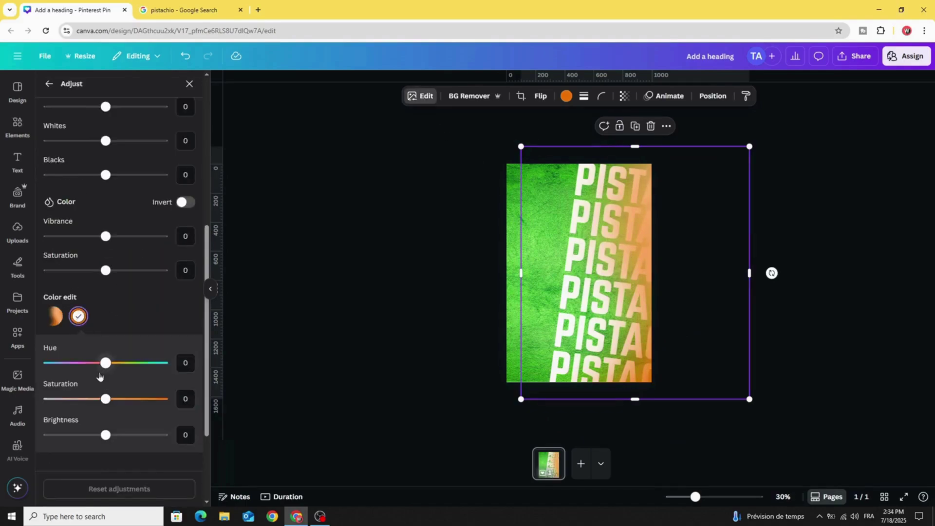
pyautogui.moveTo(107, 402); pyautogui.dragTo(70, 401)
pyautogui.moveTo(106, 363); pyautogui.dragTo(161, 363)
pyautogui.moveTo(141, 400); pyautogui.dragTo(128, 406)
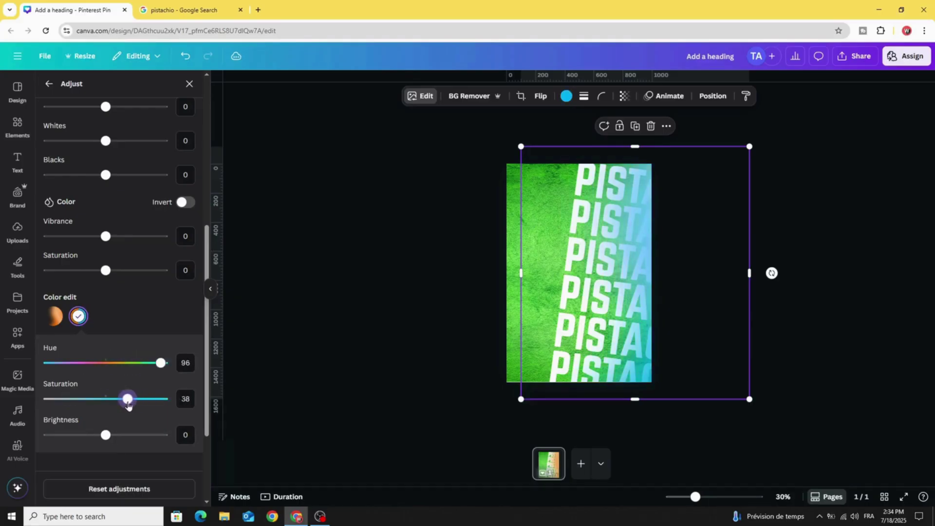
pyautogui.click(396, 288)
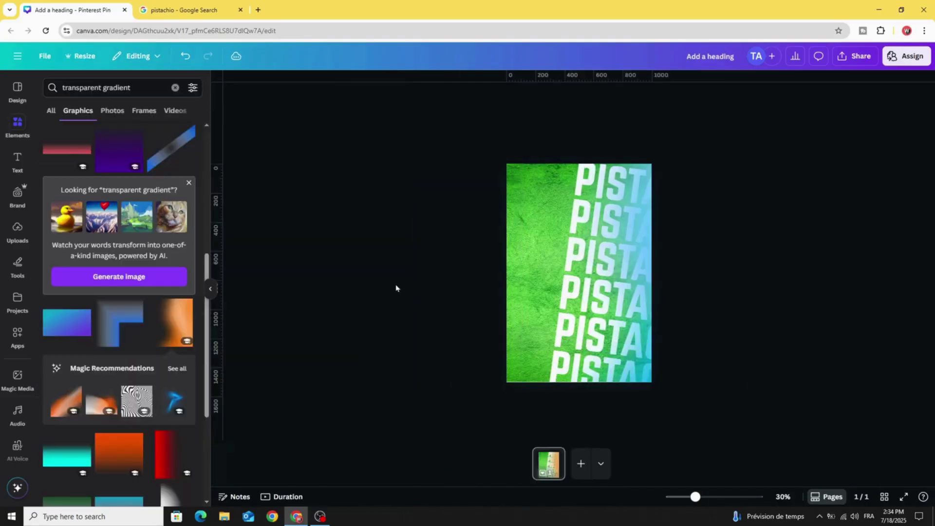
pyautogui.click(620, 291)
# - Make the gradient overlay about half transparent and tilt the ice cream cup slightly clockwise
pyautogui.click(624, 96)
pyautogui.moveTo(630, 138); pyautogui.dragTo(613, 139)
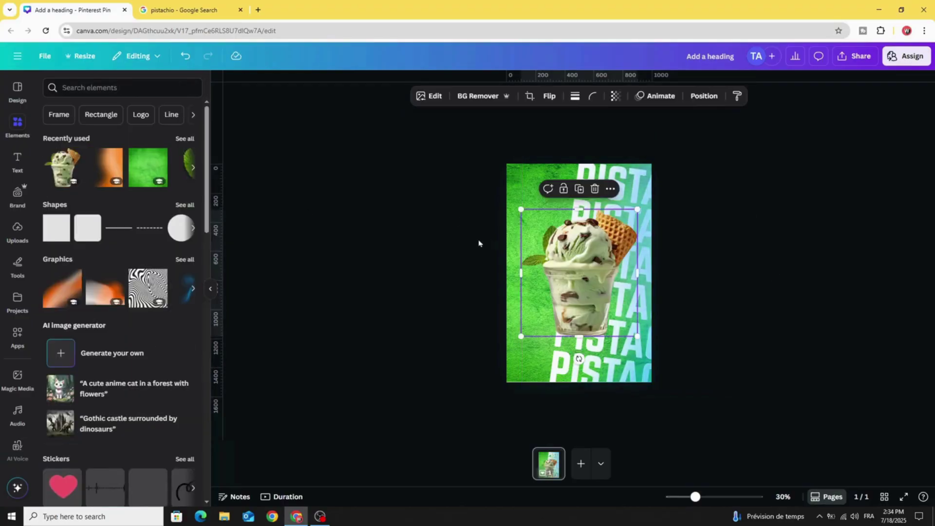
pyautogui.moveTo(566, 289); pyautogui.dragTo(563, 290)
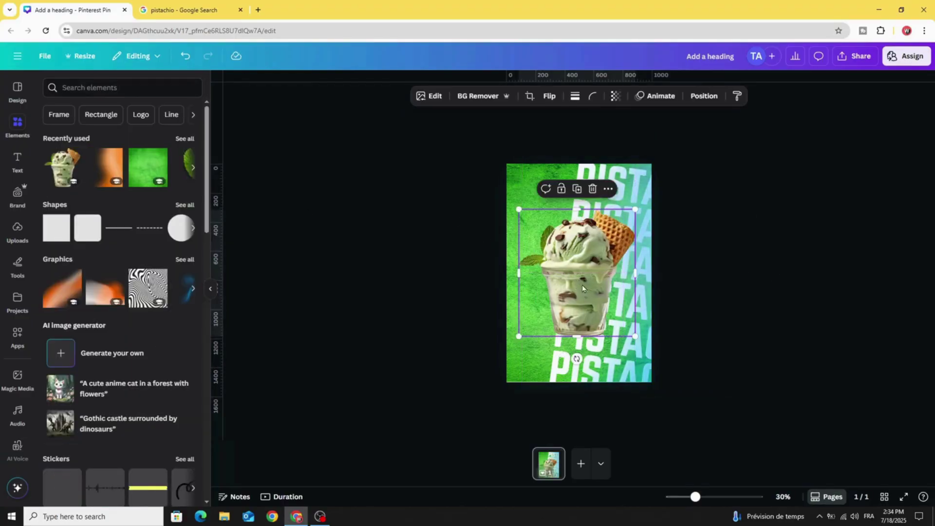
pyautogui.moveTo(577, 359); pyautogui.dragTo(610, 356)
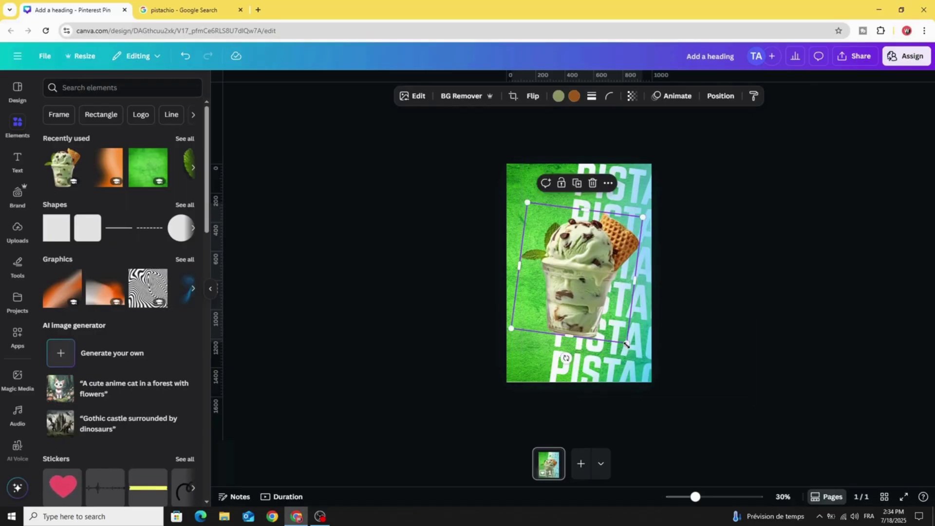
# - Add a mint leaf, rotate it about 45°, shrink it and place it at the bottom-left corner
pyautogui.click(182, 162)
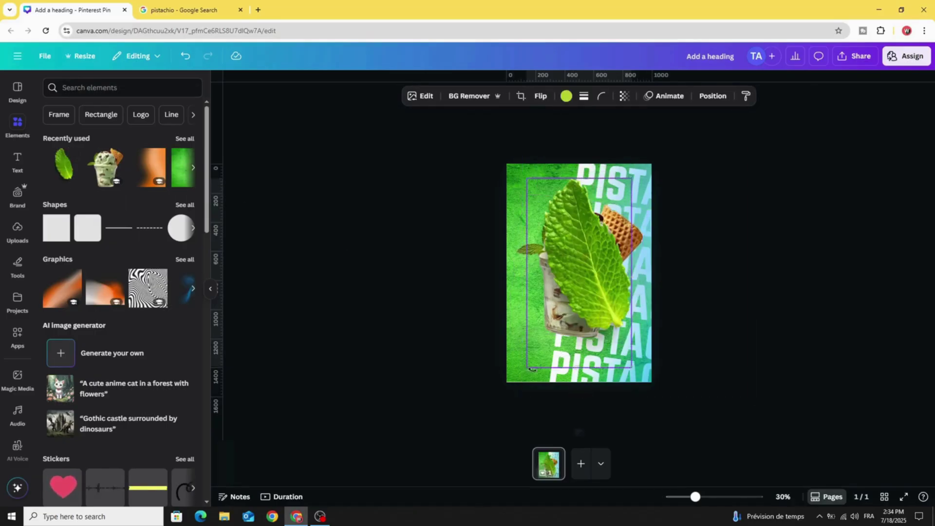
pyautogui.moveTo(533, 369); pyautogui.dragTo(489, 347)
pyautogui.moveTo(470, 291); pyautogui.dragTo(555, 278)
pyautogui.moveTo(621, 272); pyautogui.dragTo(510, 384)
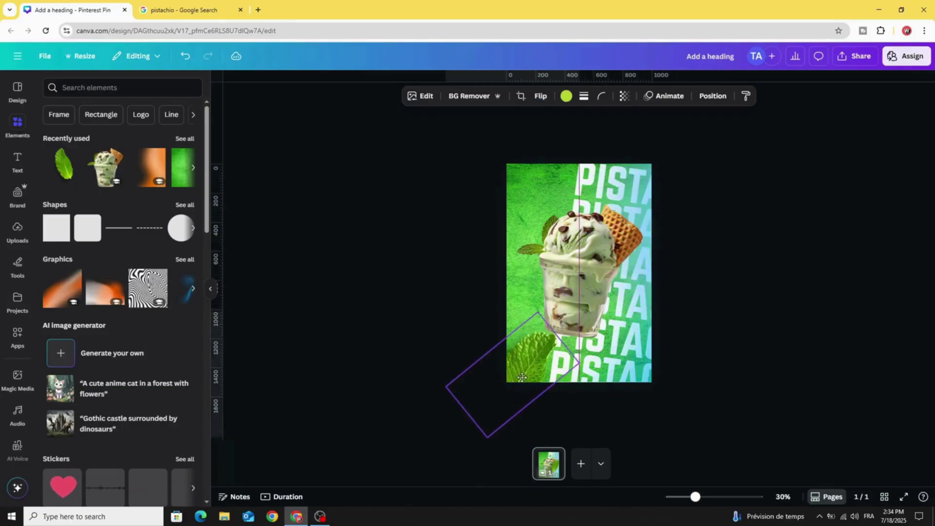
# - Apply a stronger whole-image blur to the corner mint leaf
pyautogui.click(428, 96)
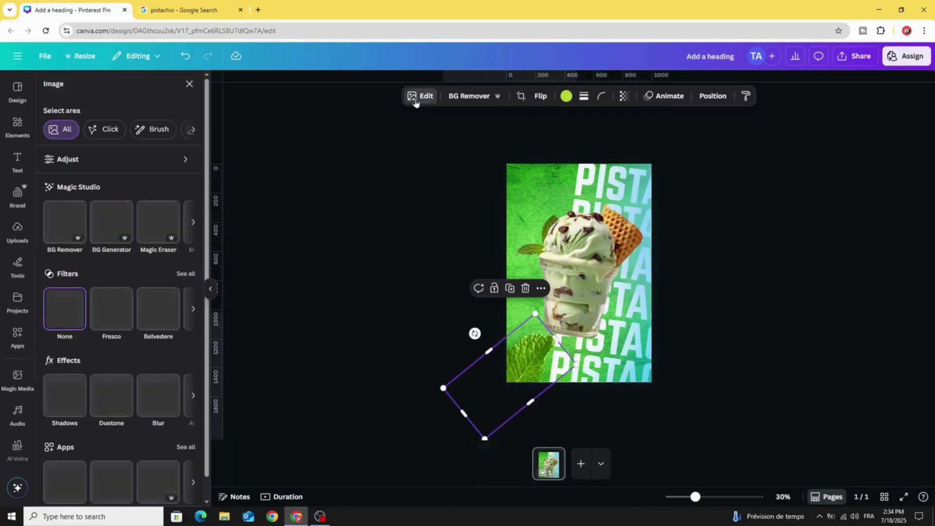
pyautogui.click(157, 398)
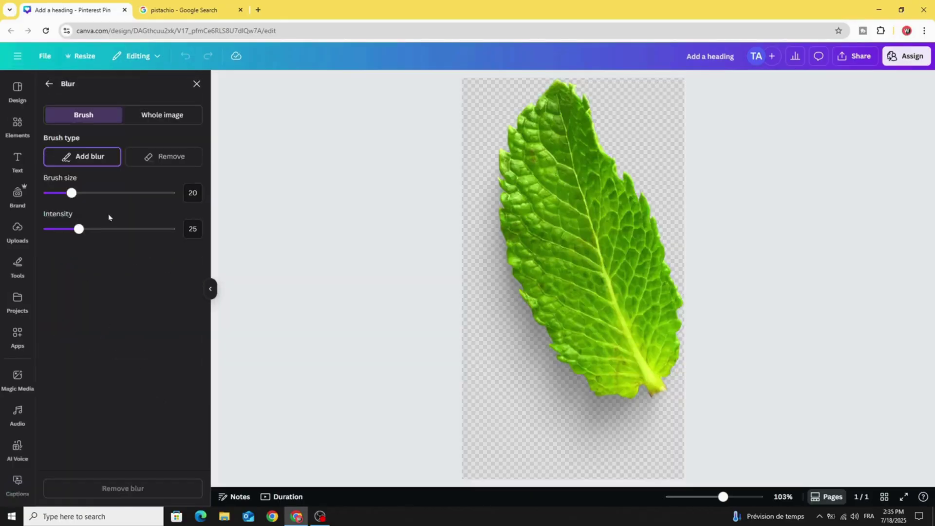
pyautogui.click(163, 116)
pyautogui.click(104, 158)
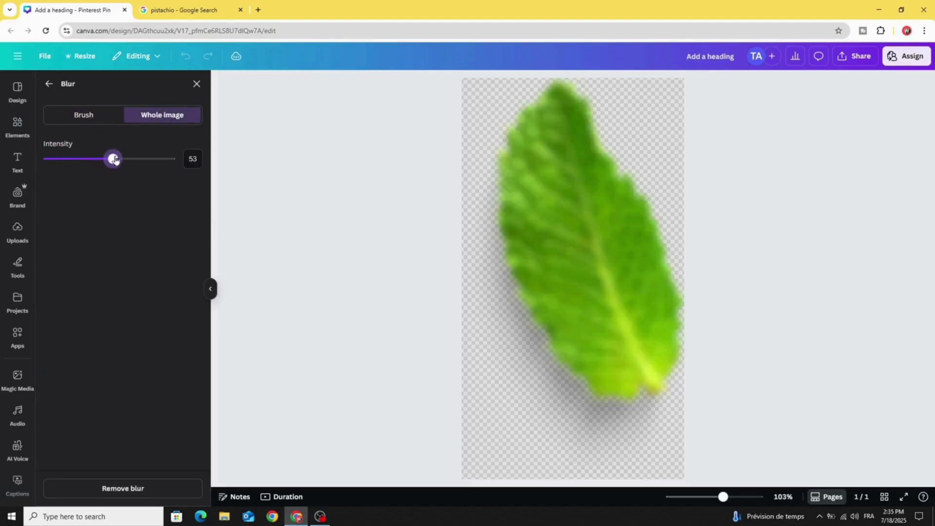
pyautogui.click(48, 86)
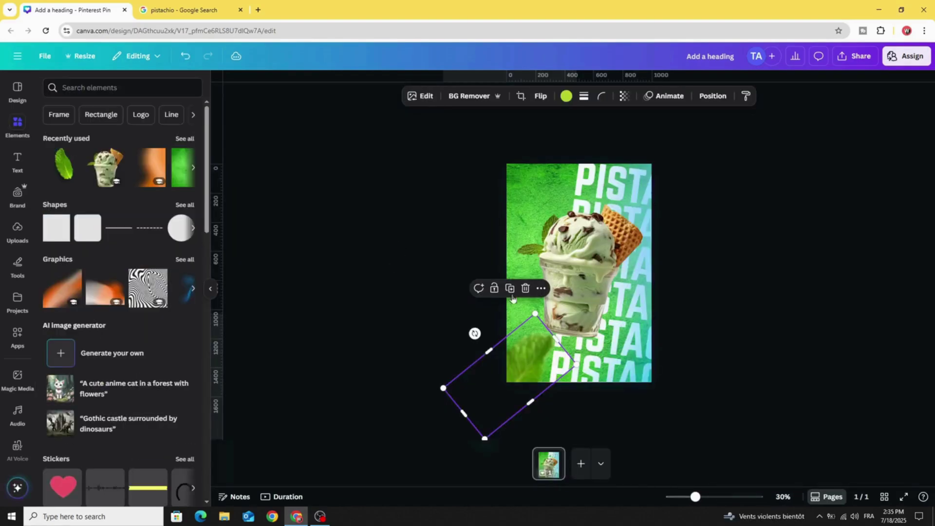
# - Set a smaller second mint leaf against the cup and add a heading text box
pyautogui.moveTo(486, 419); pyautogui.dragTo(667, 385)
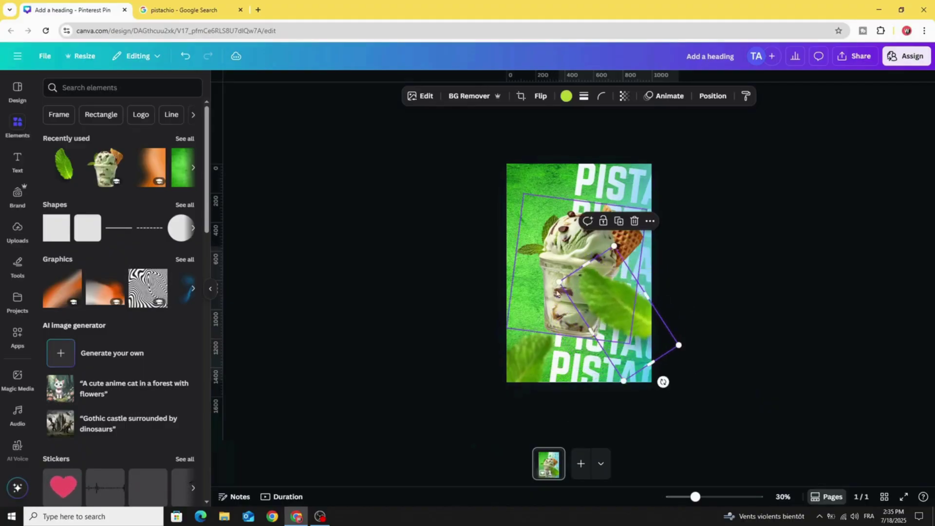
pyautogui.moveTo(559, 282); pyautogui.dragTo(612, 328)
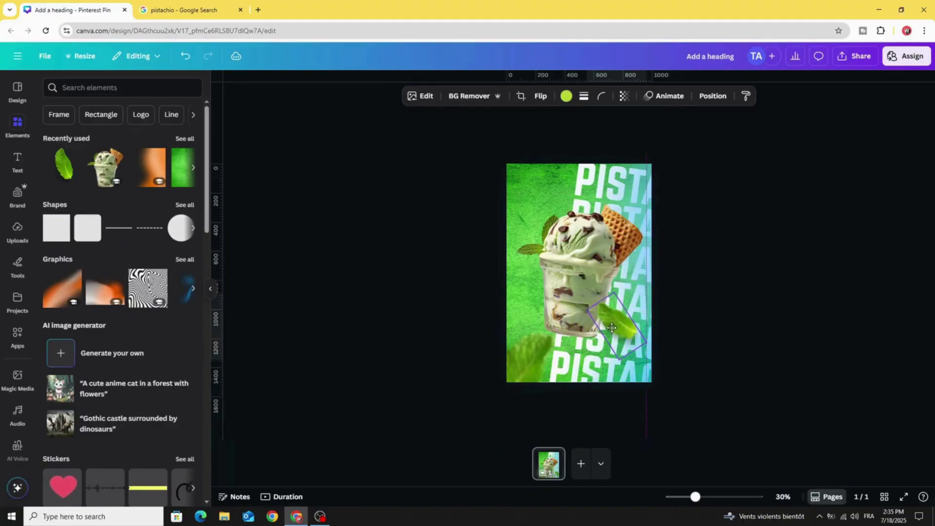
pyautogui.click(17, 161)
pyautogui.click(93, 227)
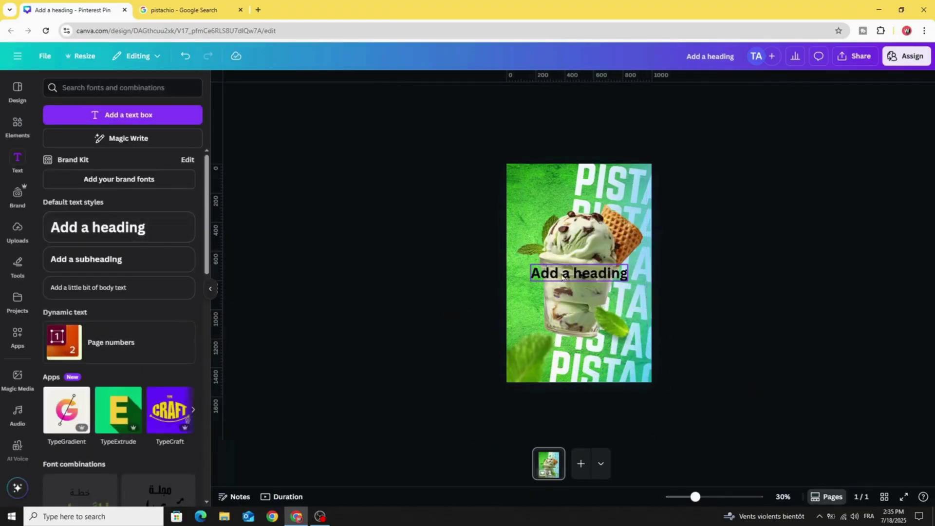
# - Move the heading top-left and set 'Delicious' in enlarged Railey script above 'ICE CREAM'
pyautogui.moveTo(563, 278); pyautogui.dragTo(537, 208)
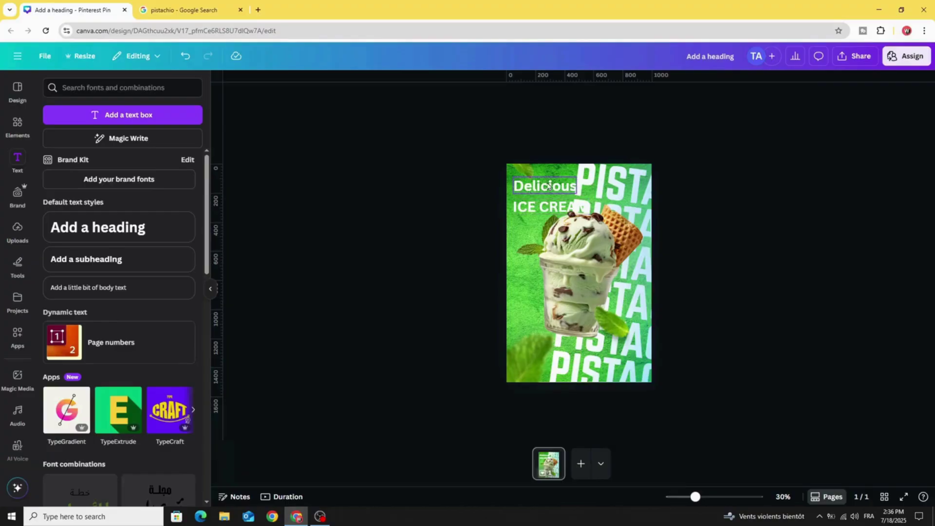
pyautogui.click(539, 192)
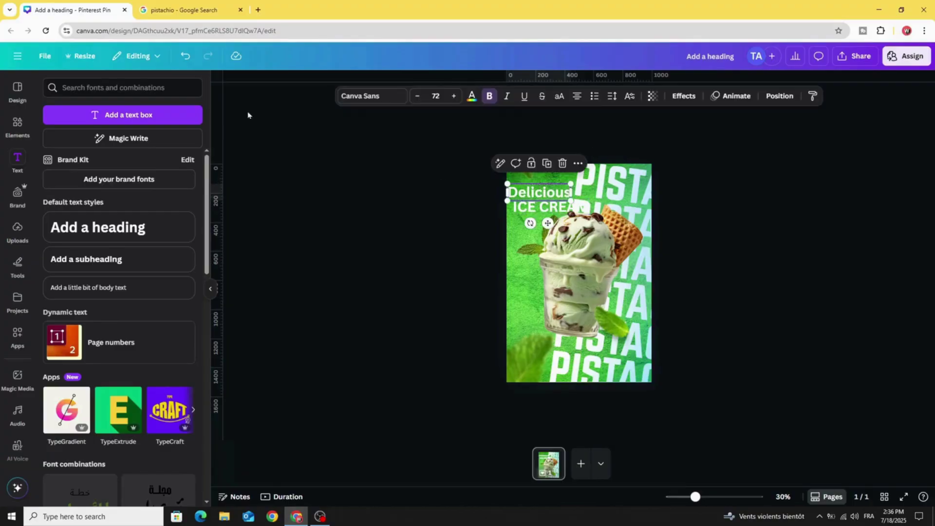
pyautogui.click(381, 103)
pyautogui.click(70, 235)
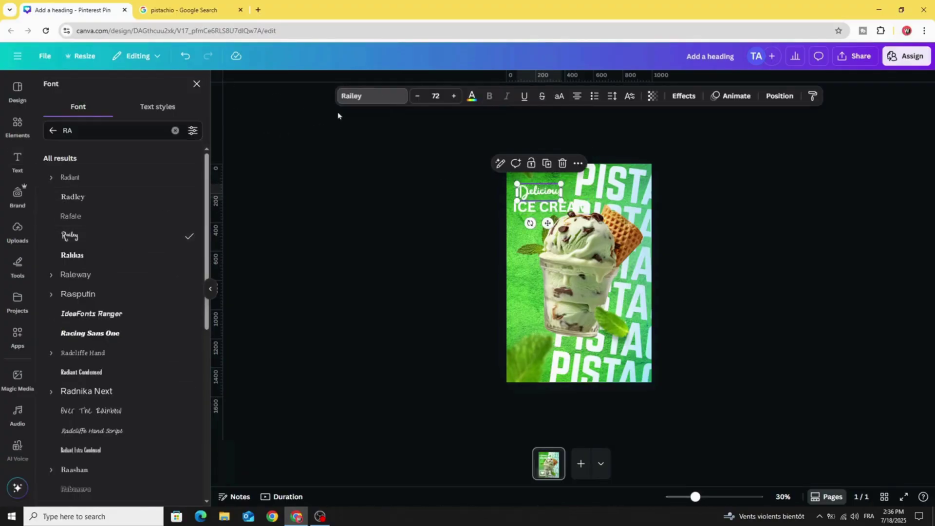
pyautogui.moveTo(561, 184); pyautogui.dragTo(570, 207)
pyautogui.press('Escape')
pyautogui.click(479, 228)
pyautogui.click(542, 214)
pyautogui.click(371, 96)
pyautogui.click(414, 260)
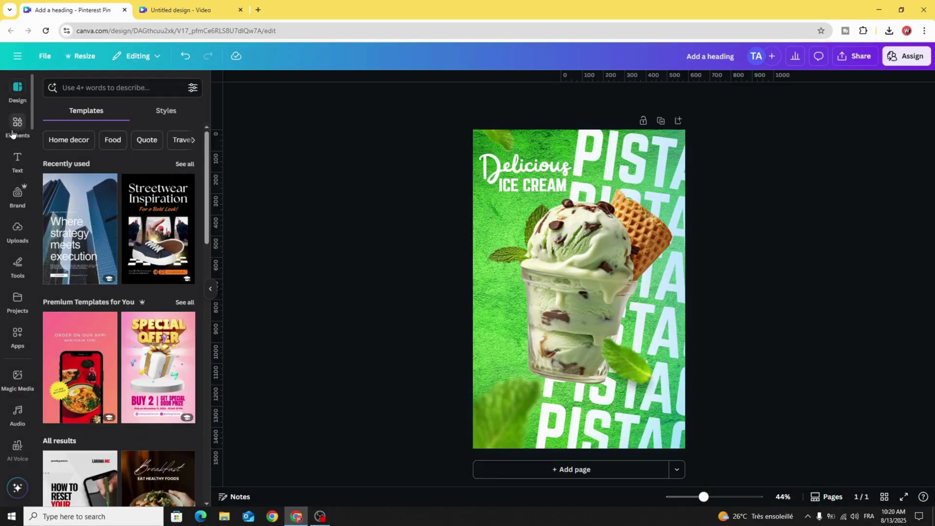
# - Add the pink swirl from a 'neon swirl' graphics search, tilted about 16° and enlarged across the cup
pyautogui.click(13, 132)
pyautogui.click(86, 89)
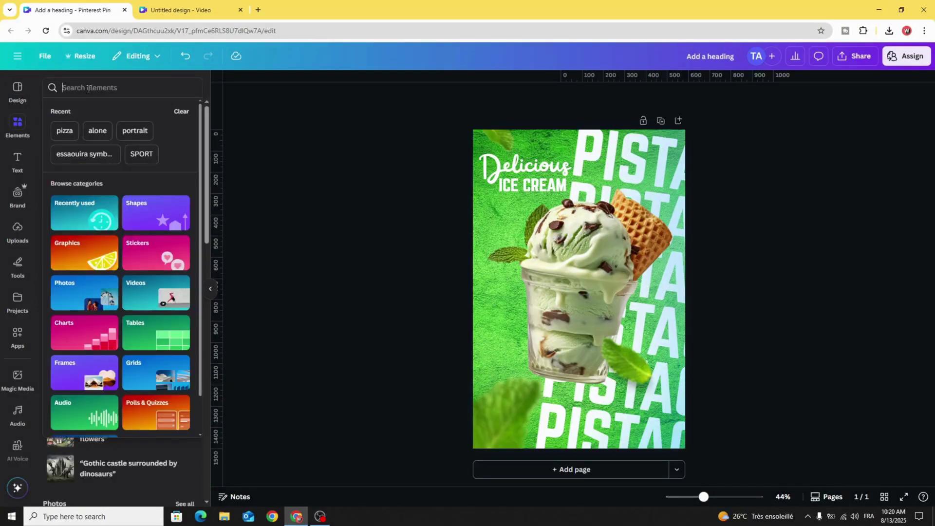
pyautogui.write('neon')
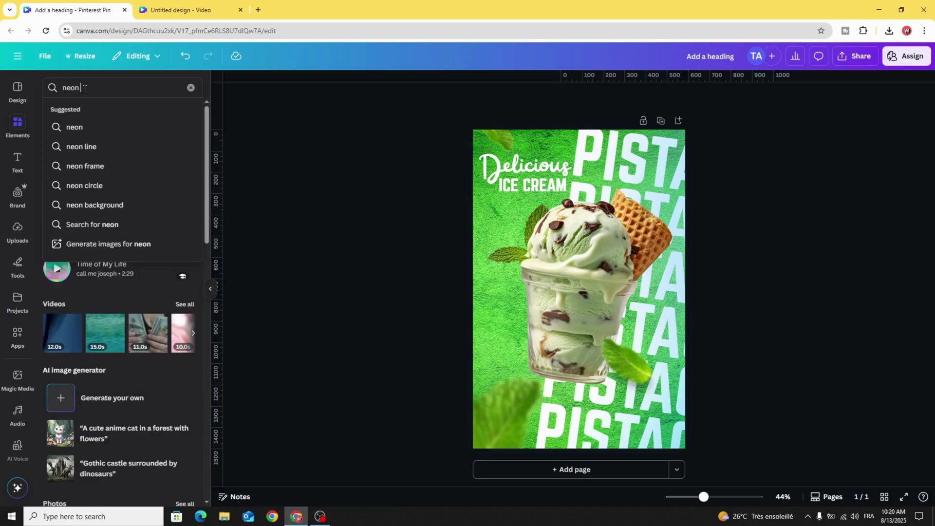
pyautogui.write(' swir')
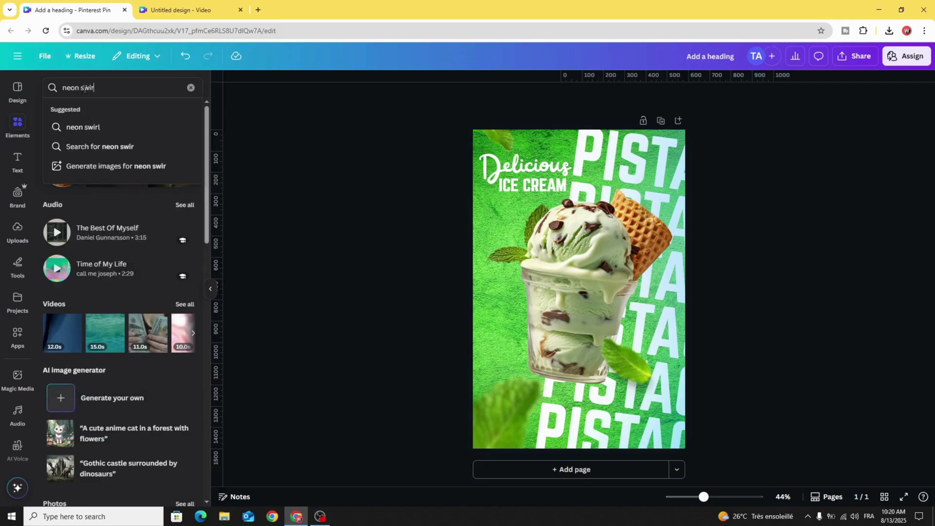
pyautogui.write('l')
pyautogui.click(93, 126)
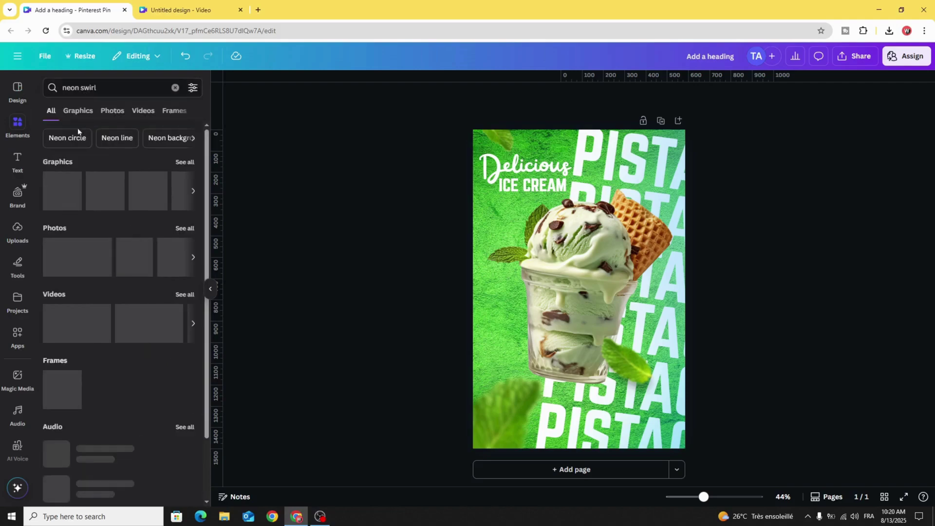
pyautogui.click(76, 111)
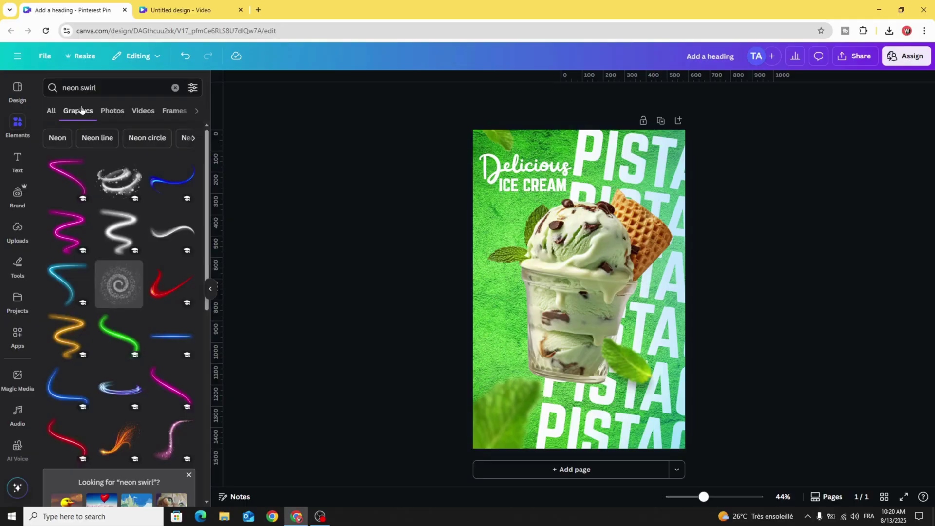
pyautogui.click(66, 233)
pyautogui.moveTo(579, 408); pyautogui.dragTo(521, 393)
pyautogui.moveTo(458, 331); pyautogui.dragTo(396, 356)
pyautogui.hotkey('ctrl', 'z')
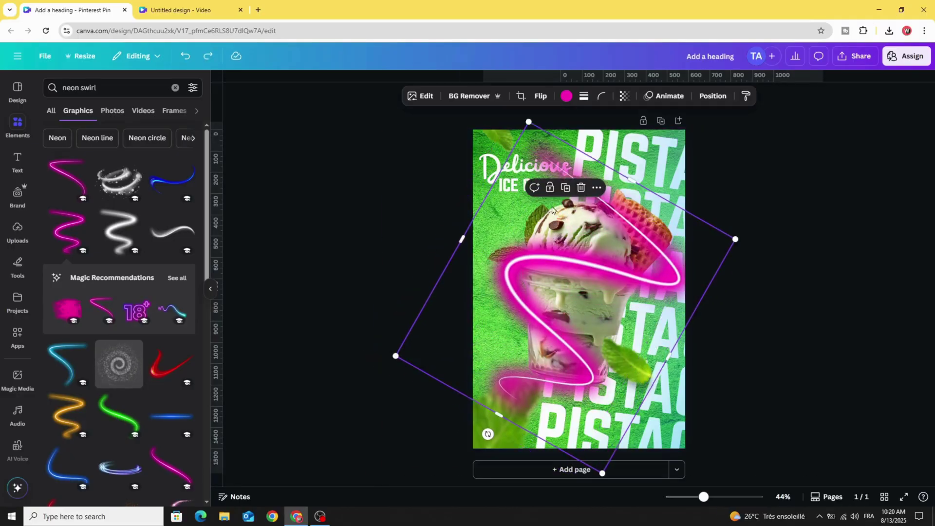
# - Recolour the neon swirl green
pyautogui.click(567, 97)
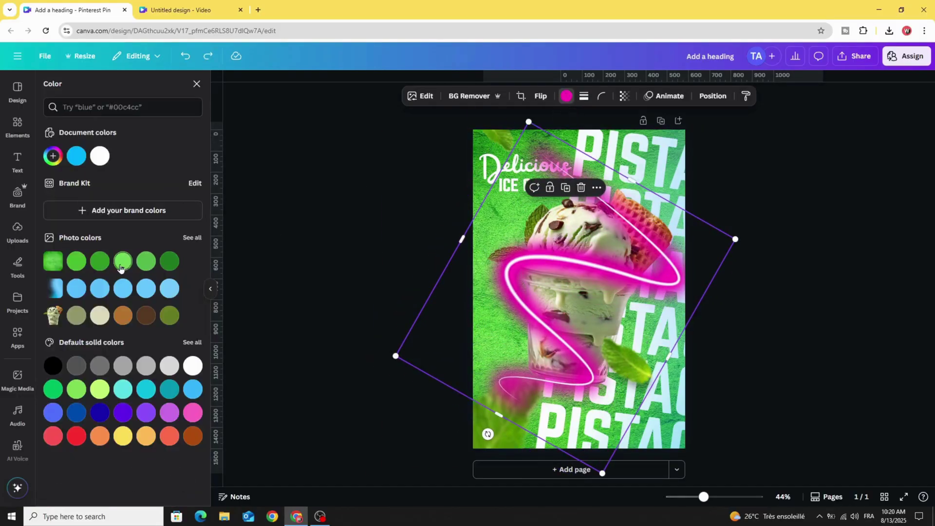
pyautogui.click(97, 260)
pyautogui.click(384, 193)
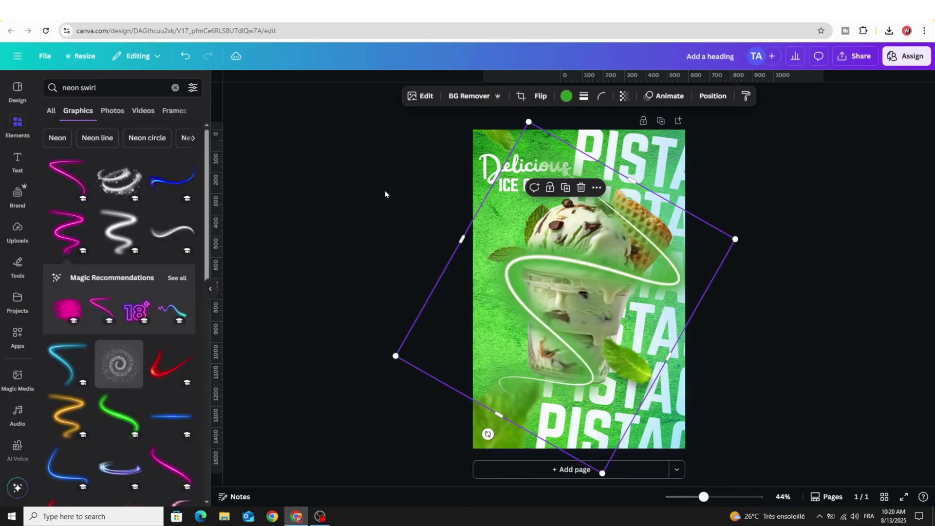
# - Duplicate the ice cream cup layer, align the copy over the original and crop it to the scoop
pyautogui.rightClick(524, 244)
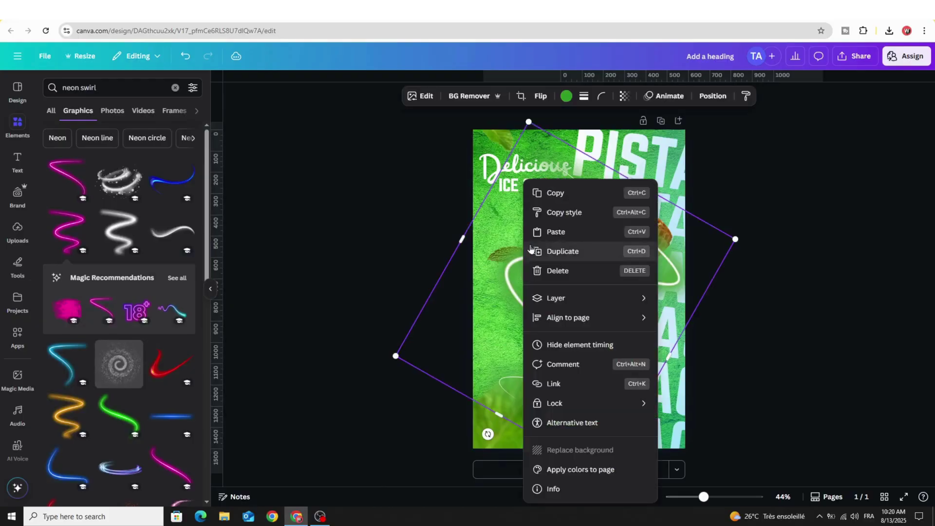
pyautogui.moveTo(628, 298)
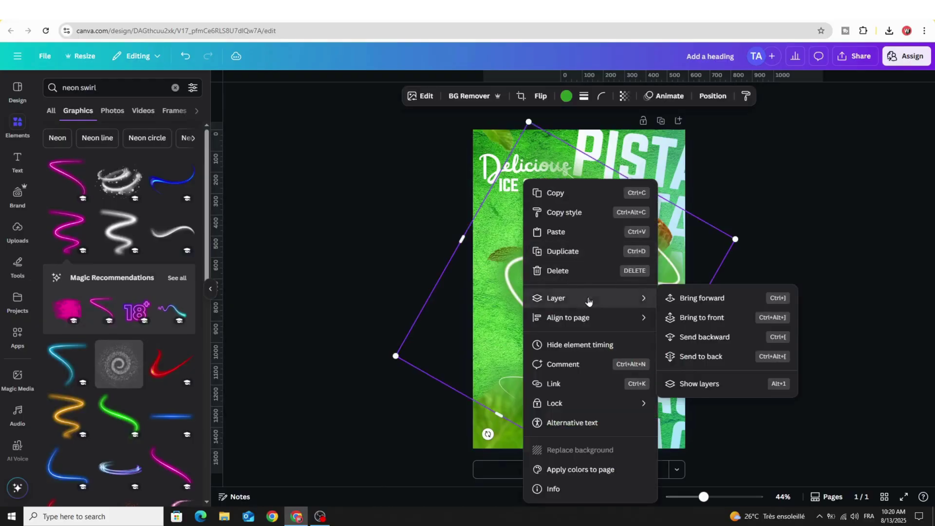
pyautogui.click(726, 385)
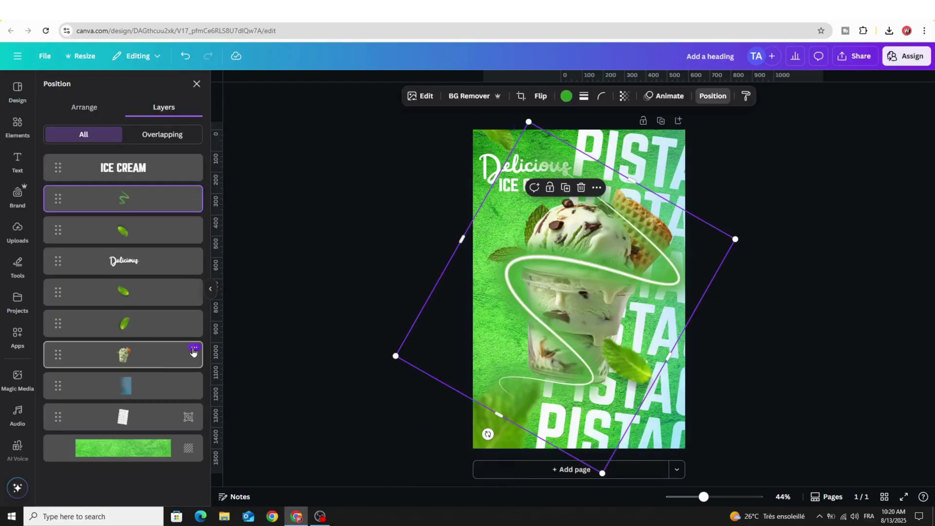
pyautogui.click(194, 349)
pyautogui.click(239, 118)
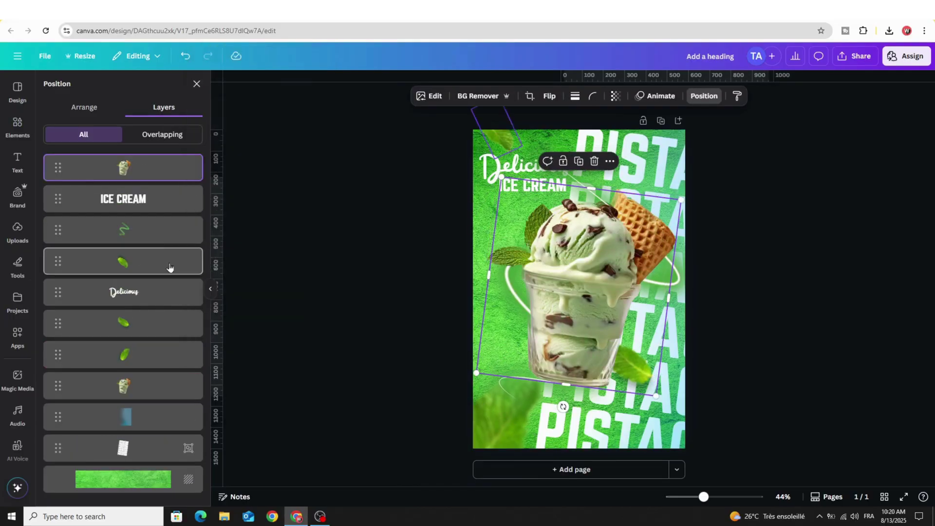
pyautogui.moveTo(578, 291); pyautogui.dragTo(576, 288)
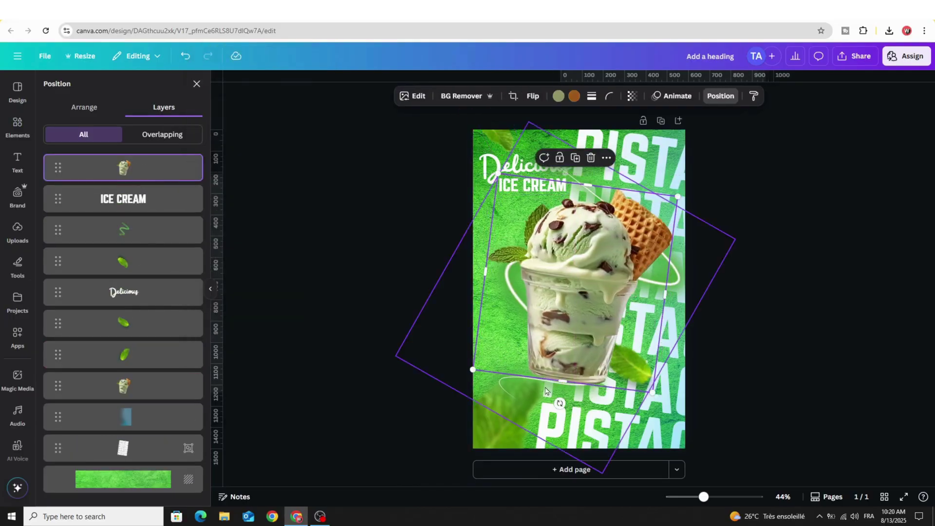
pyautogui.moveTo(562, 381); pyautogui.dragTo(585, 280)
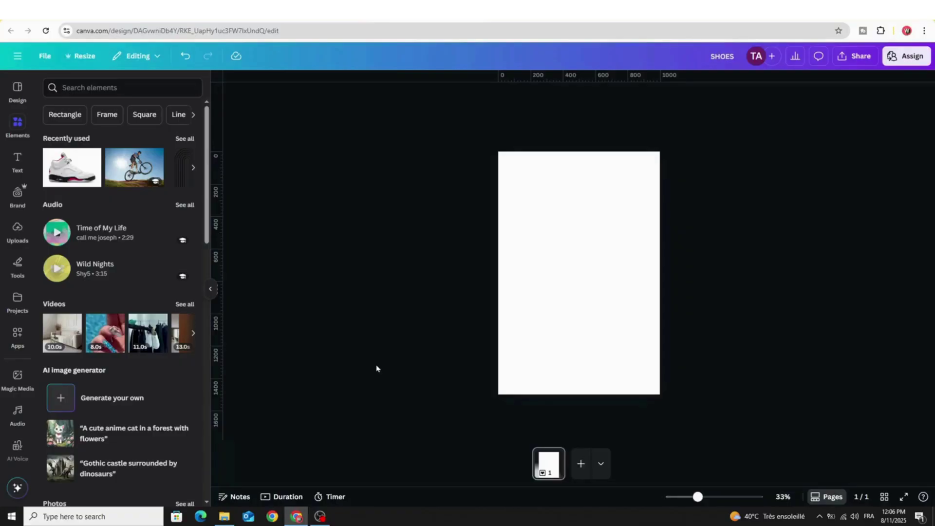
# - Apply a gradient page background and change its orange stop to yellow #FFB000
pyautogui.click(573, 253)
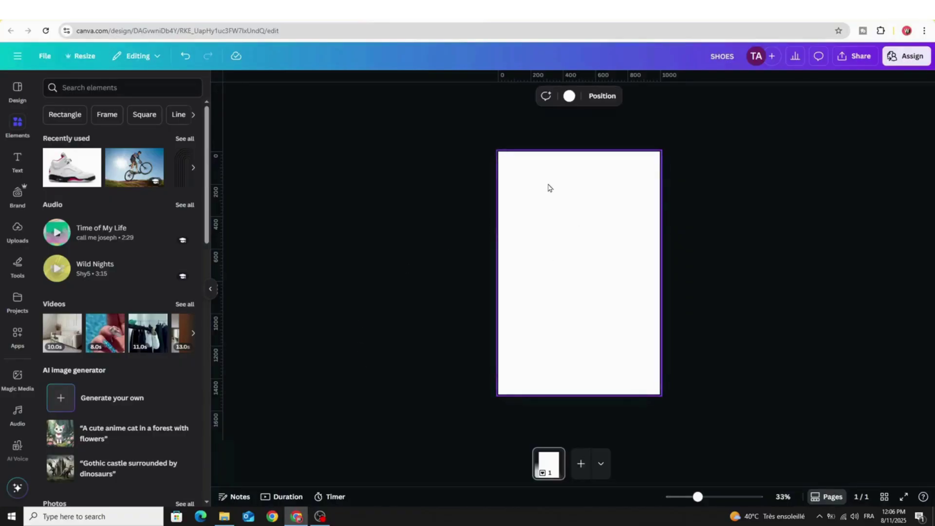
pyautogui.click(569, 96)
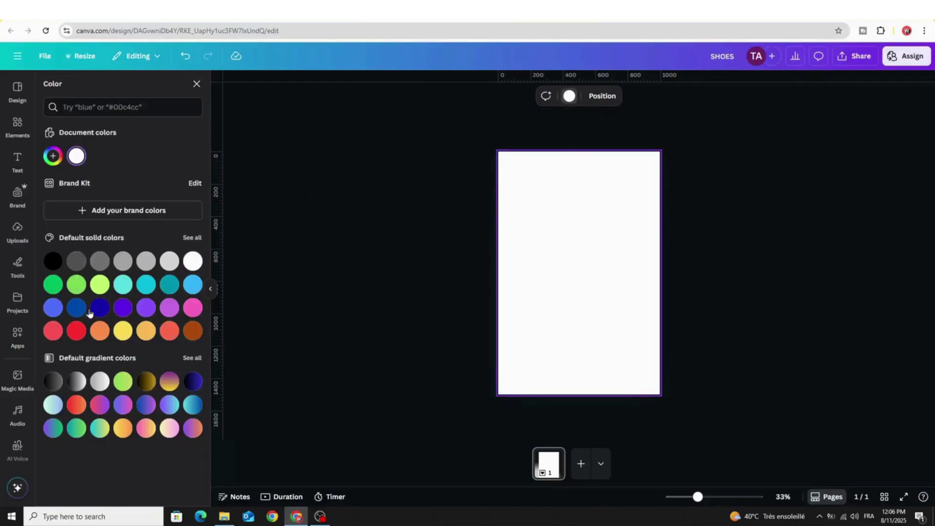
pyautogui.click(77, 403)
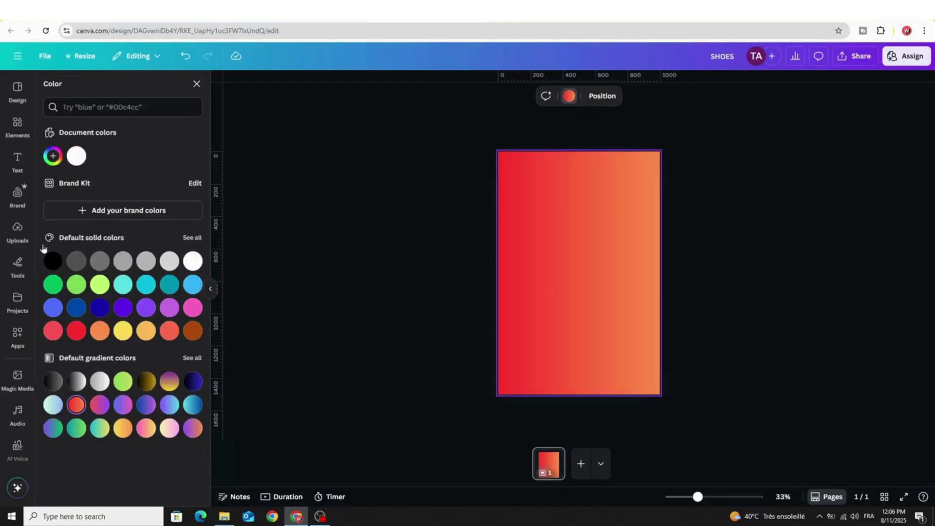
pyautogui.click(51, 157)
pyautogui.click(84, 227)
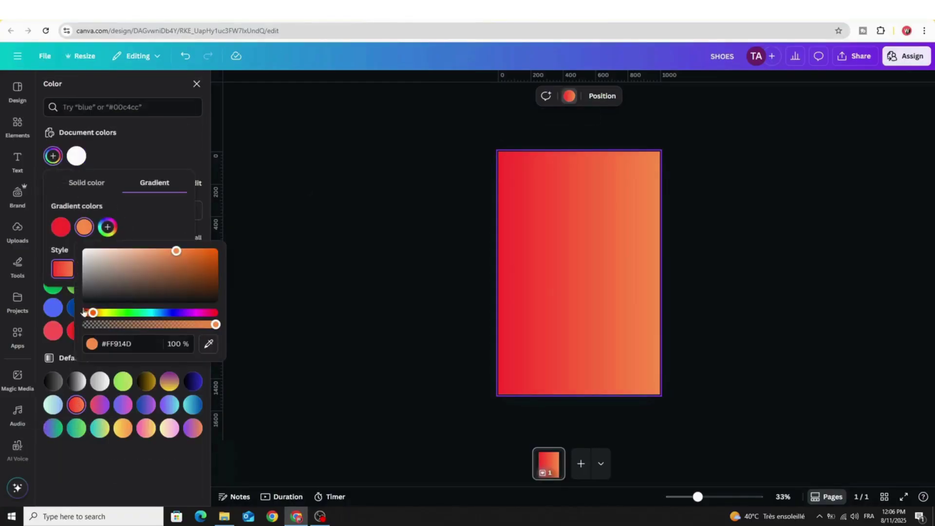
pyautogui.moveTo(100, 315); pyautogui.dragTo(99, 315)
pyautogui.moveTo(176, 251); pyautogui.dragTo(254, 244)
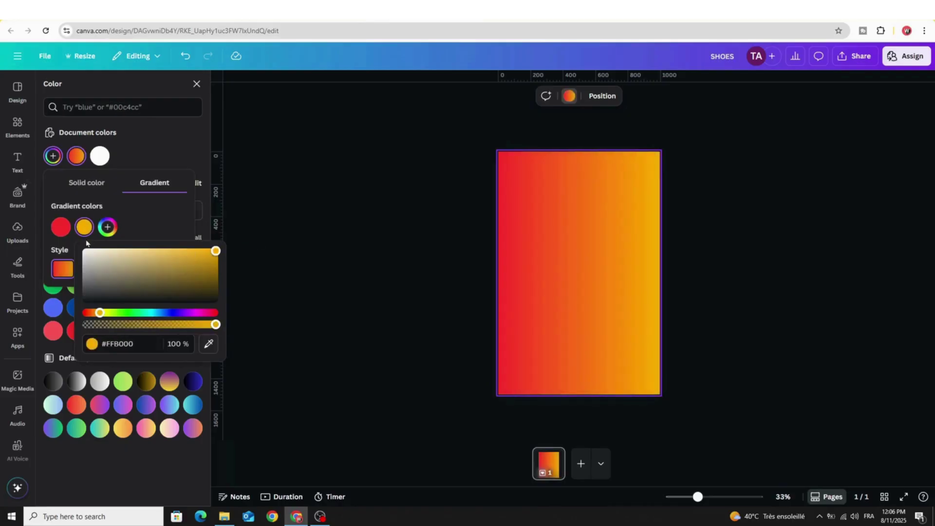
pyautogui.click(69, 225)
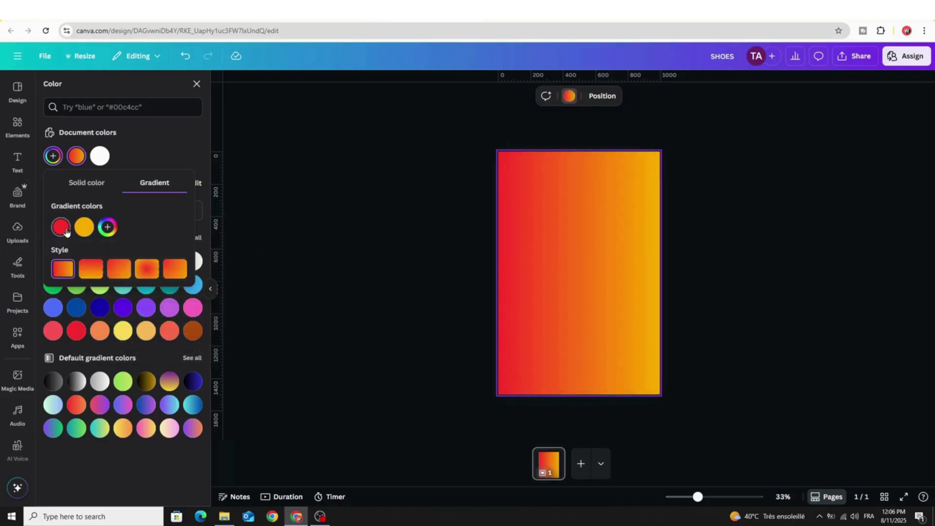
# - Swap the gradient stops and make it radial with a yellow centre fading to red
pyautogui.moveTo(90, 238); pyautogui.dragTo(85, 229)
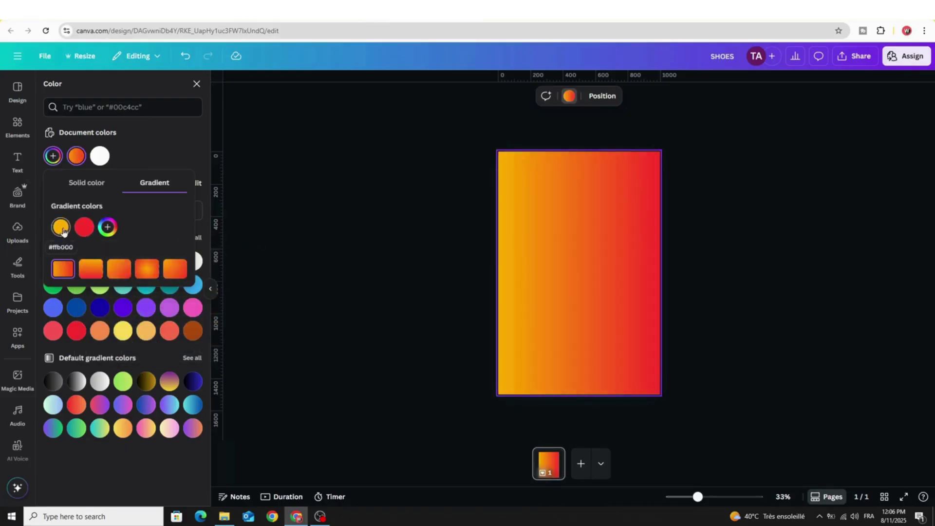
pyautogui.click(147, 269)
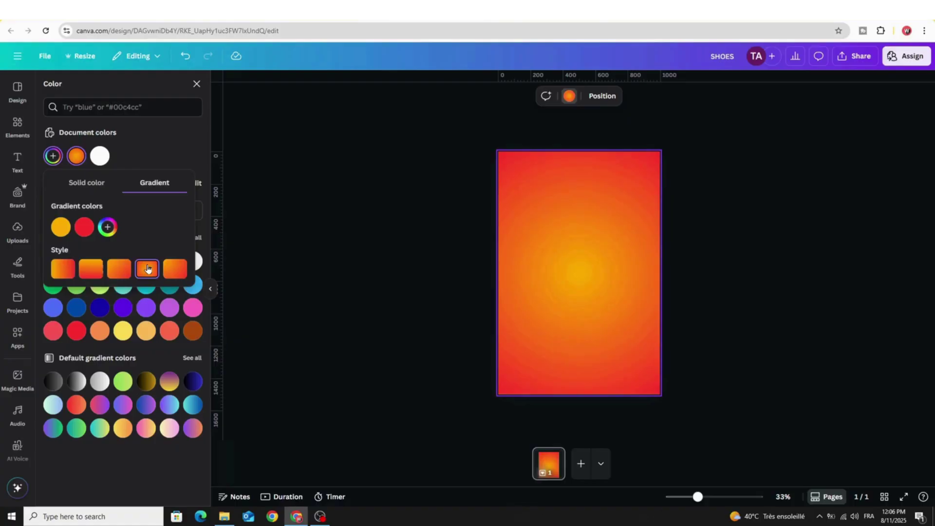
pyautogui.click(416, 255)
pyautogui.click(17, 160)
# - Add a SHOES heading in Squartiqa, coloured with red sampled from the background
pyautogui.click(97, 227)
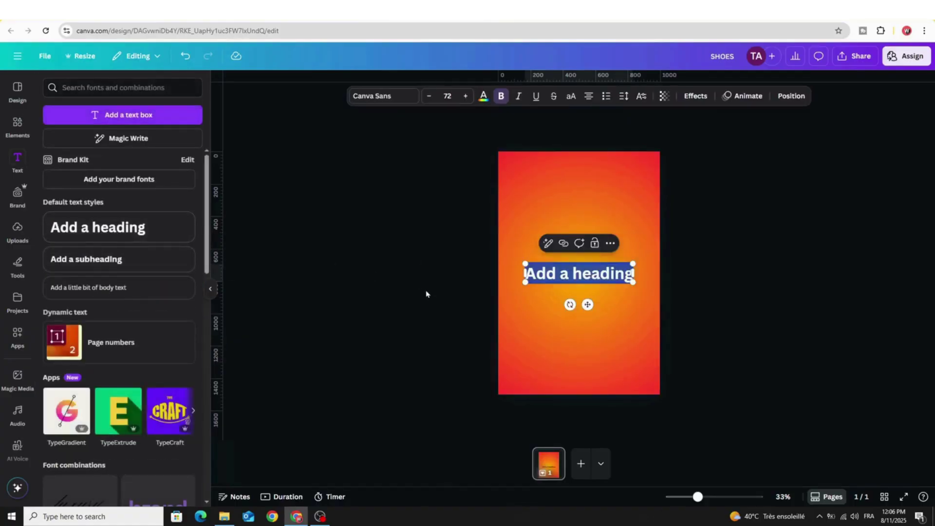
pyautogui.write('SHOES')
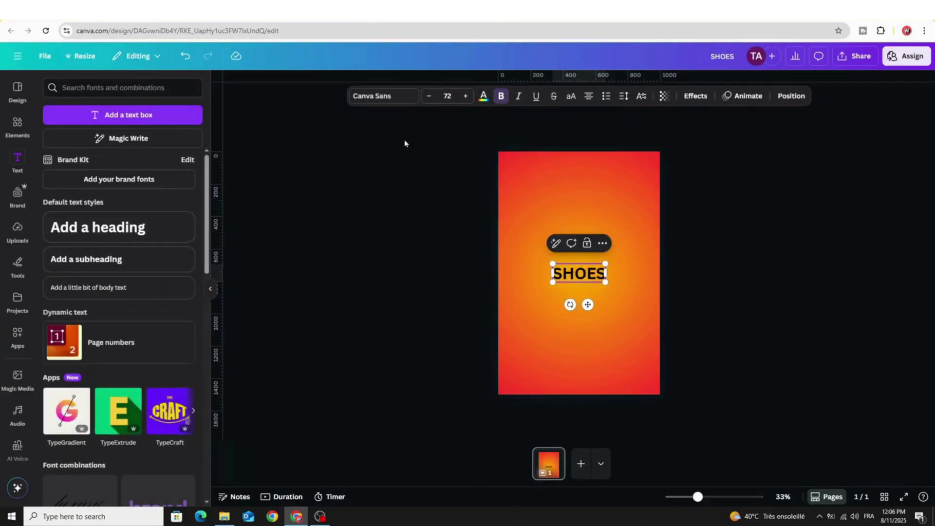
pyautogui.click(385, 96)
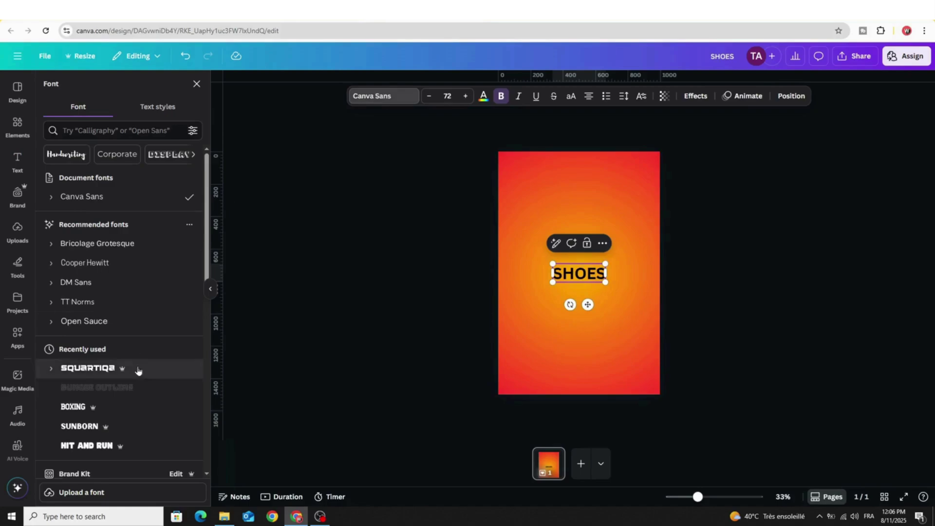
pyautogui.click(88, 368)
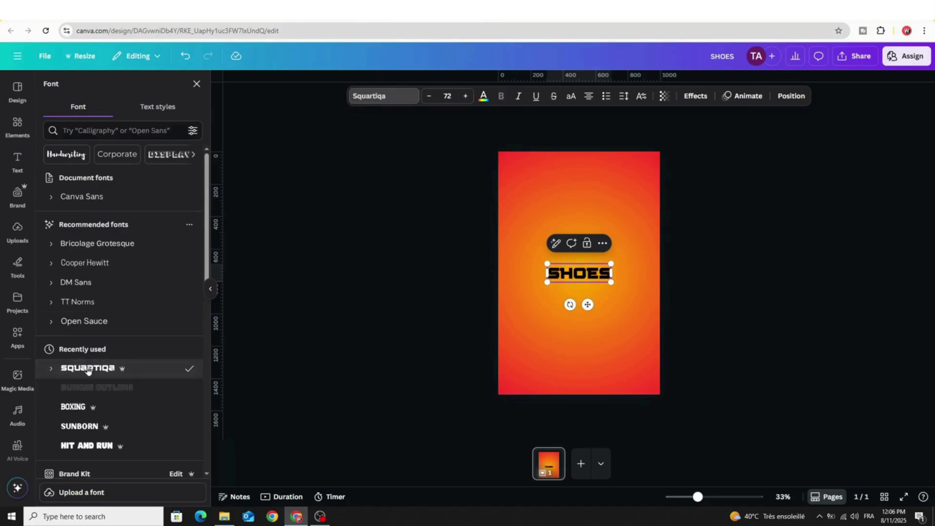
pyautogui.click(484, 97)
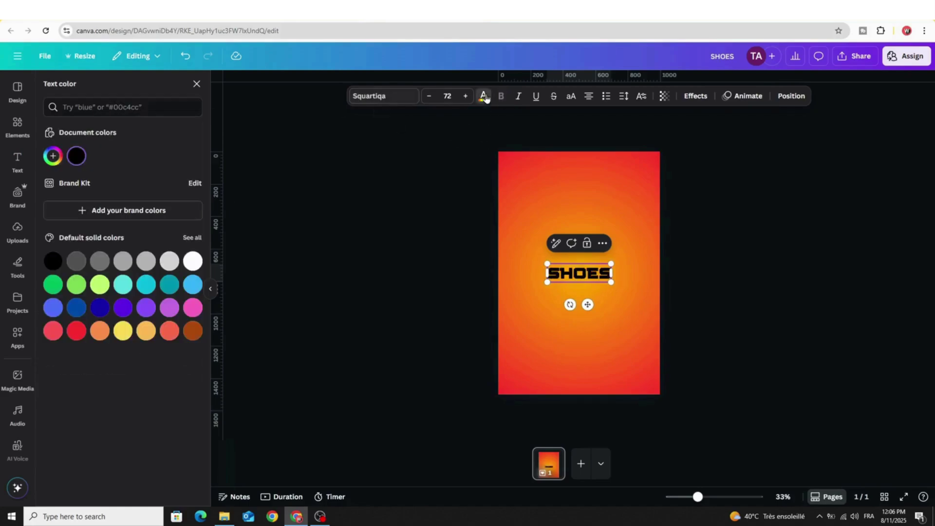
pyautogui.click(56, 160)
pyautogui.click(177, 262)
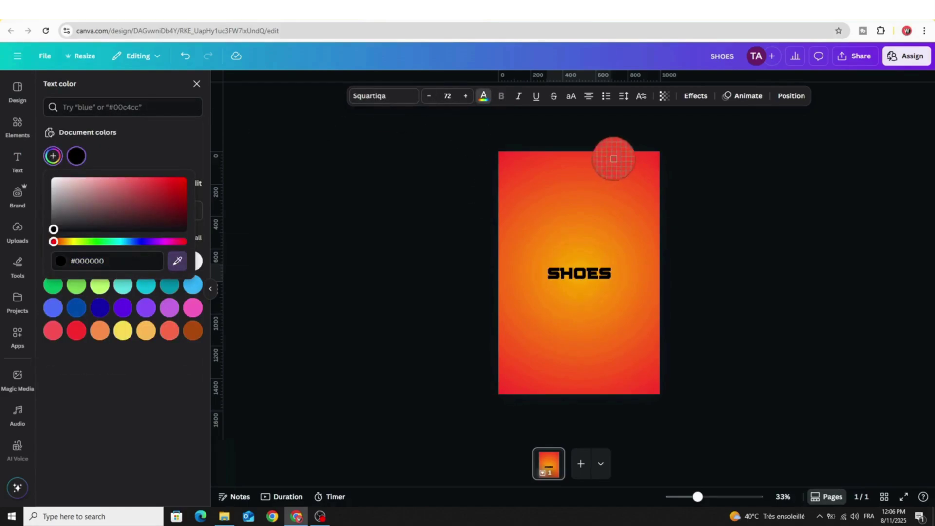
pyautogui.click(649, 166)
pyautogui.click(95, 489)
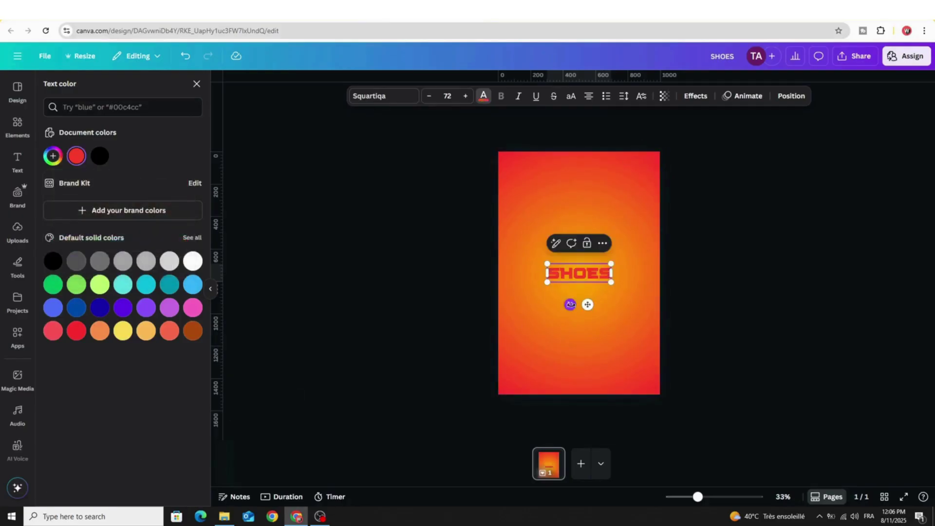
# - Rotate SHOES to run vertically, enlarge it to the full page height and move it right
pyautogui.moveTo(570, 304); pyautogui.dragTo(649, 281)
pyautogui.moveTo(589, 306); pyautogui.dragTo(612, 385)
pyautogui.moveTo(539, 214); pyautogui.dragTo(484, 171)
pyautogui.moveTo(570, 273); pyautogui.dragTo(527, 272)
# - Add the recently used white sneaker image, remove its background, and bring it in front of SHOES
pyautogui.click(17, 126)
pyautogui.click(71, 167)
pyautogui.click(456, 96)
pyautogui.rightClick(518, 267)
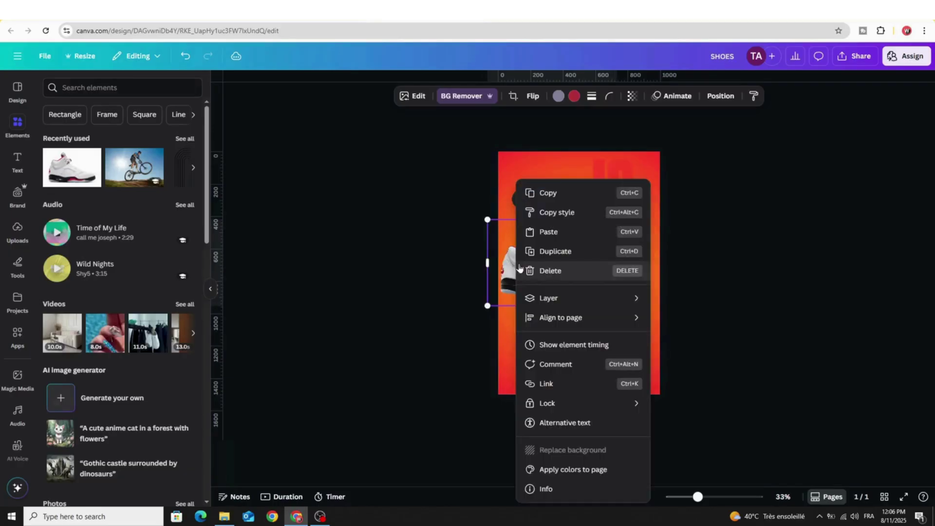
pyautogui.moveTo(552, 301)
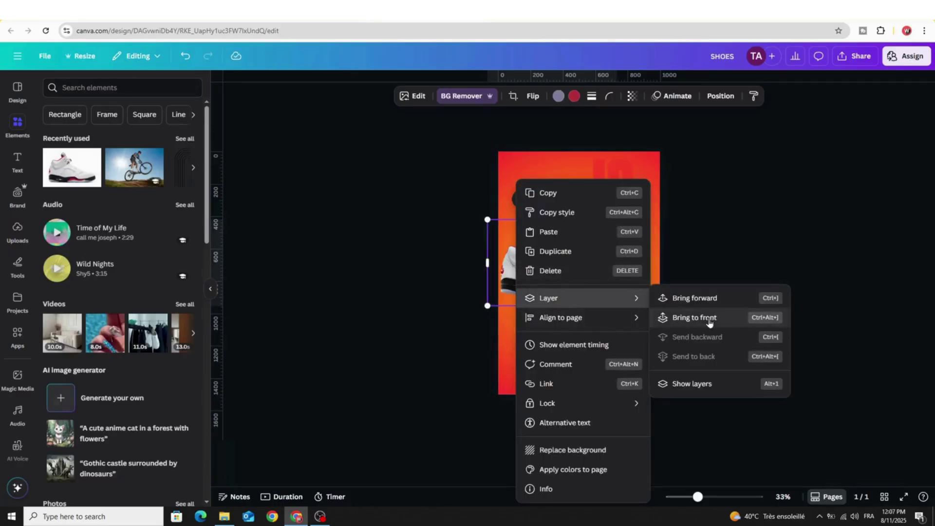
pyautogui.click(676, 320)
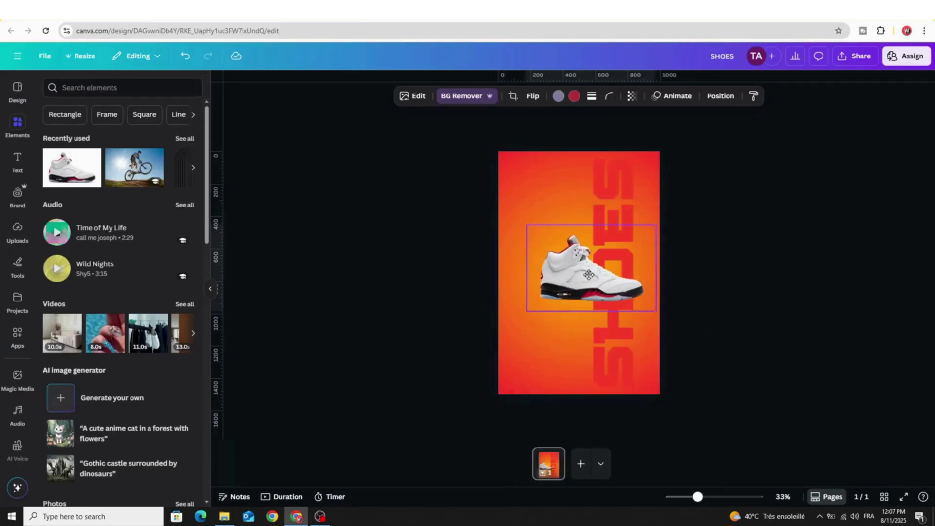
# - Apply a custom duotone to the sneaker with #FFC700 highlights and pure red shadows
pyautogui.click(417, 97)
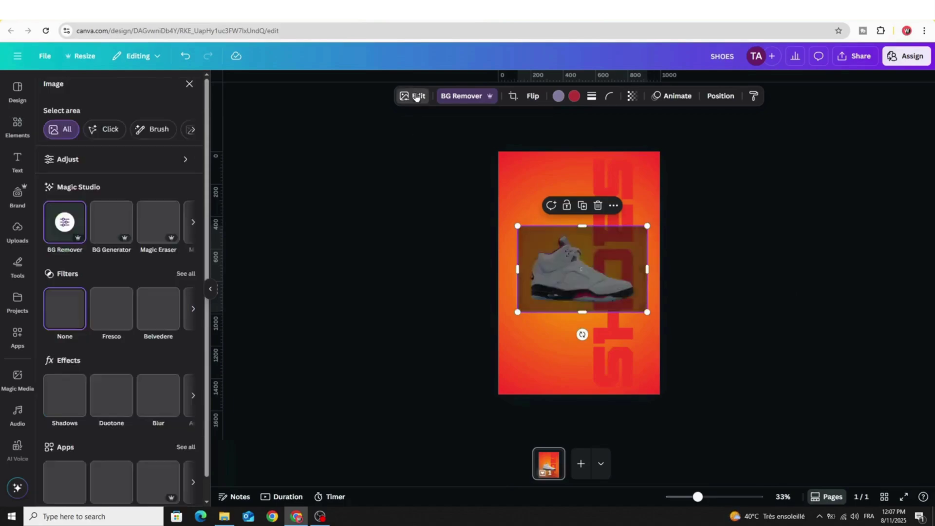
pyautogui.click(104, 400)
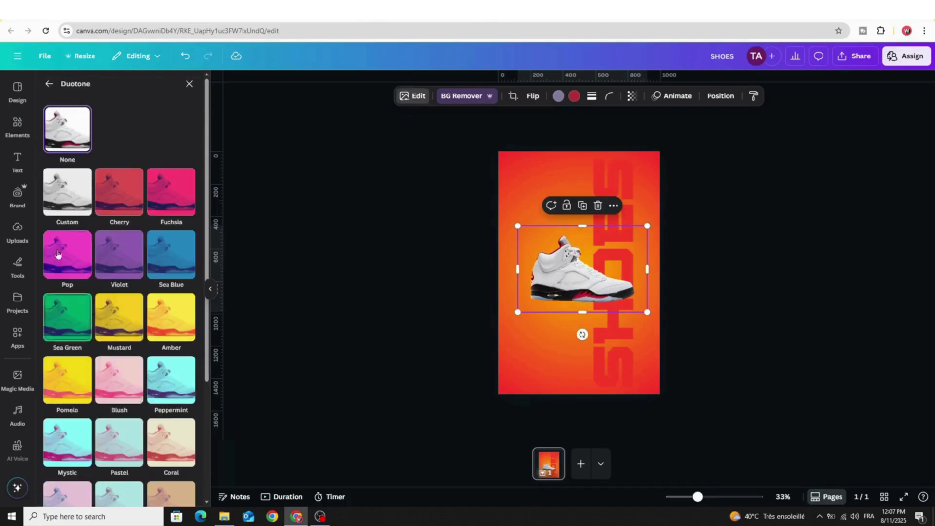
pyautogui.click(71, 194)
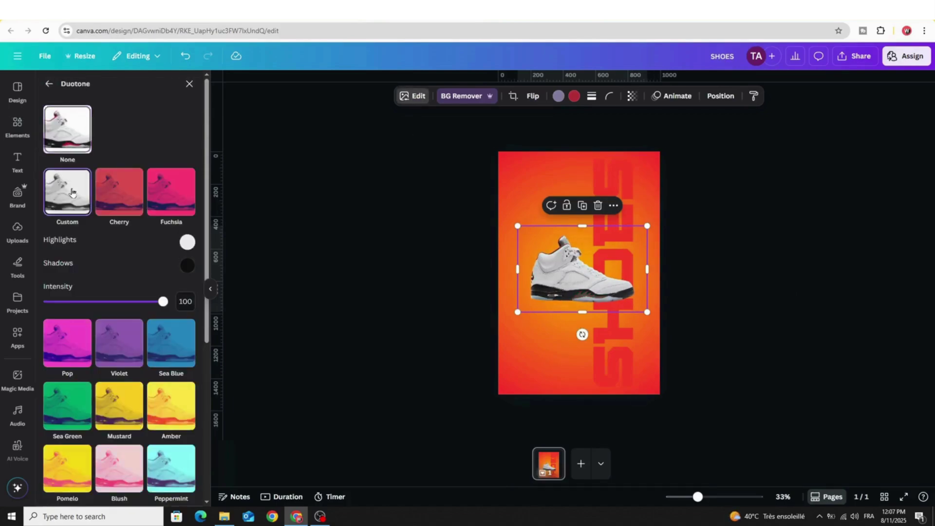
pyautogui.click(187, 242)
pyautogui.write('#FFC700')
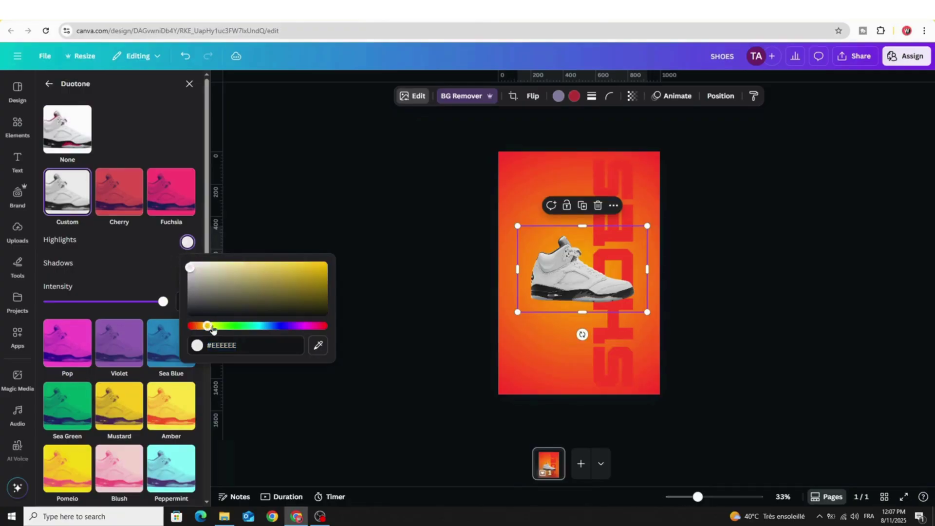
pyautogui.click(187, 266)
pyautogui.click(187, 265)
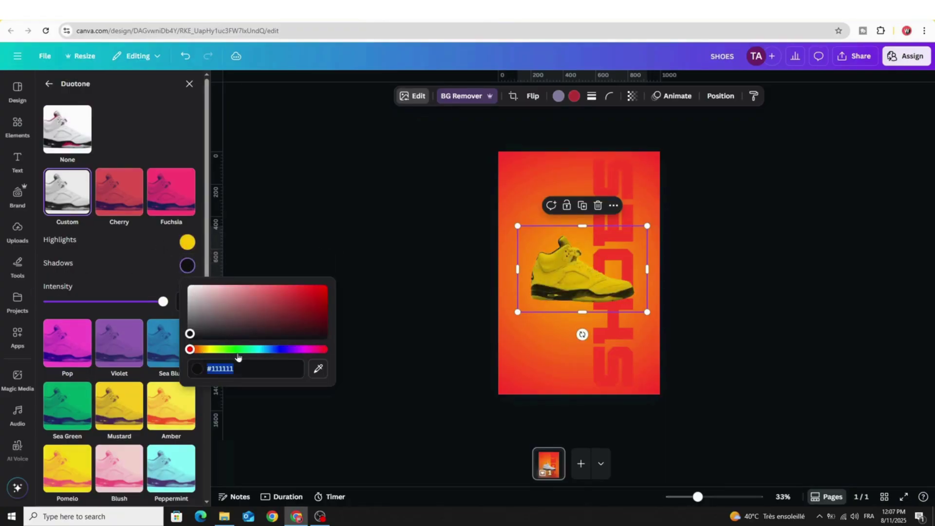
pyautogui.moveTo(292, 319); pyautogui.dragTo(330, 286)
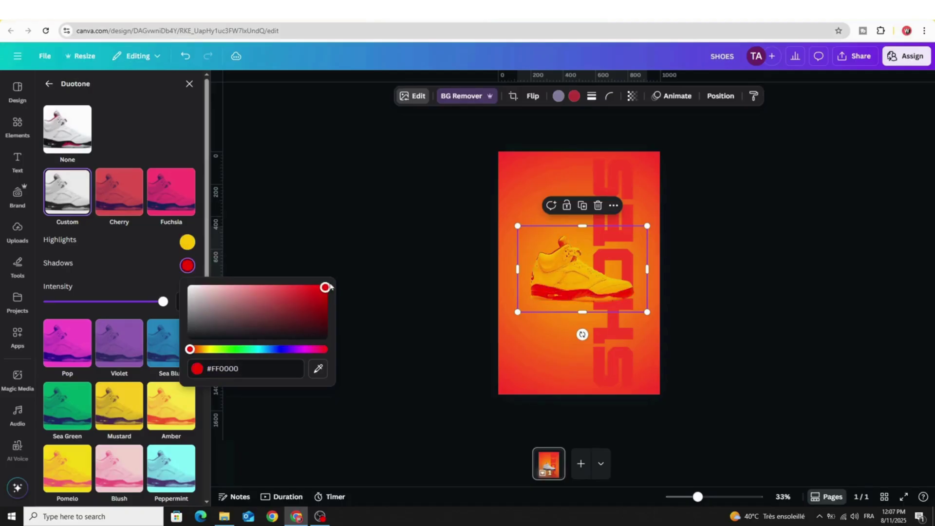
pyautogui.click(291, 248)
# - Enlarge the sneaker well past the page edges and tilt it to about -15°
pyautogui.moveTo(518, 226); pyautogui.dragTo(402, 149)
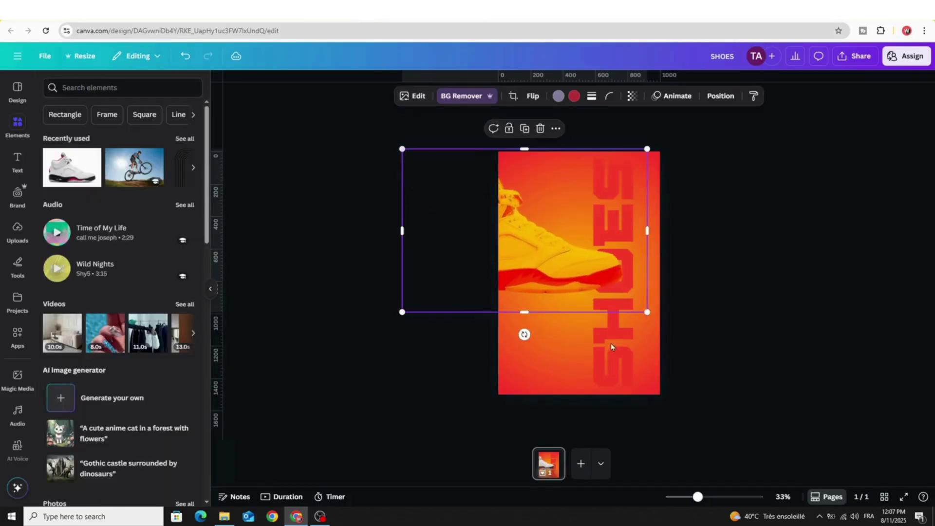
pyautogui.moveTo(647, 311); pyautogui.dragTo(810, 418)
pyautogui.moveTo(659, 330); pyautogui.dragTo(639, 304)
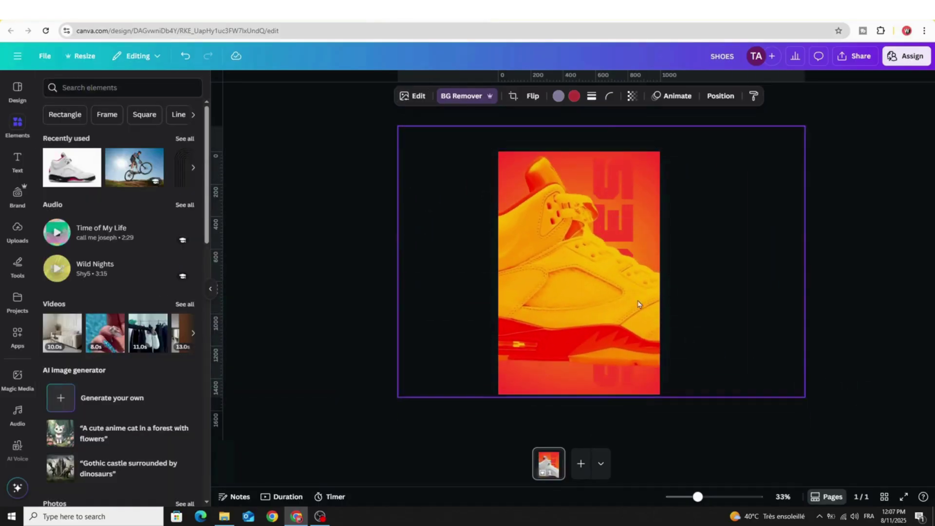
pyautogui.moveTo(826, 261); pyautogui.dragTo(817, 205)
# - Fade the tilted shoe backdrop to about 20 transparency so SHOES shows through
pyautogui.click(632, 96)
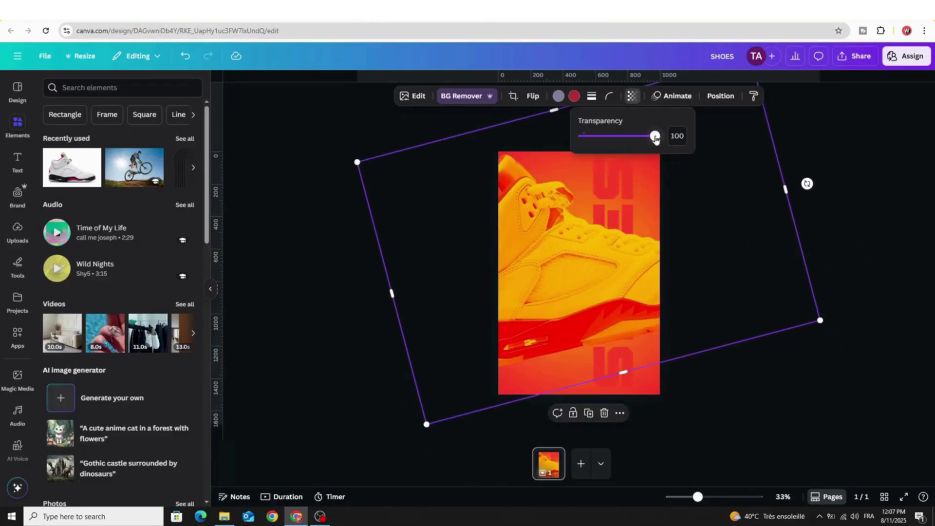
pyautogui.moveTo(655, 138); pyautogui.dragTo(599, 137)
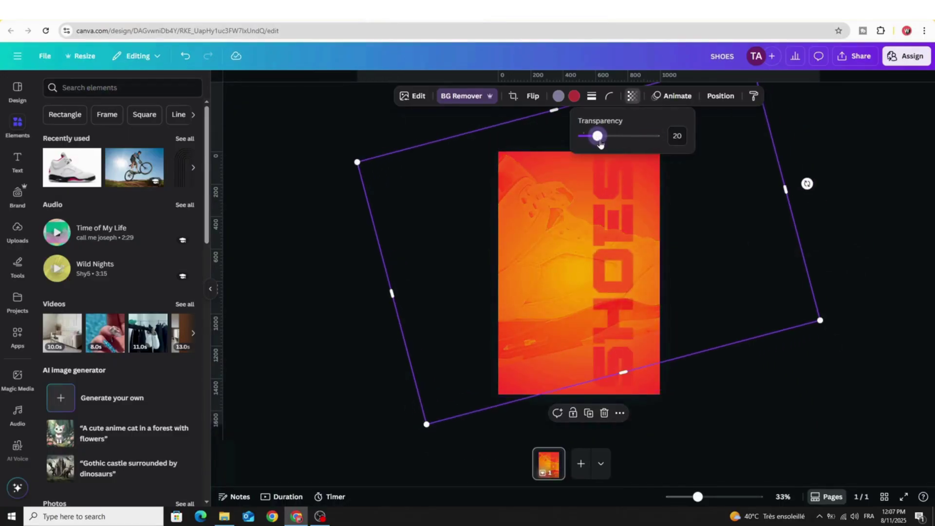
pyautogui.click(564, 382)
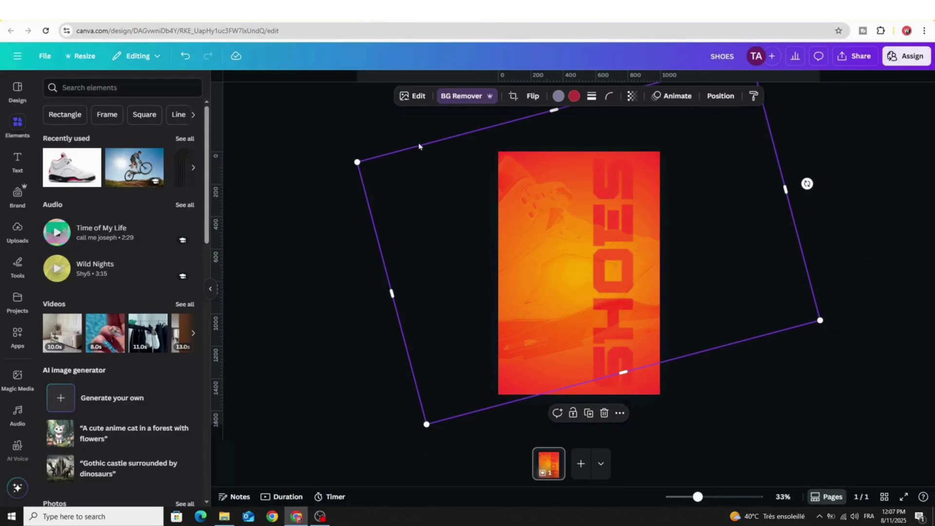
pyautogui.click(405, 97)
# - Give the faded shoe backdrop a Glow shadow at intensity 75
pyautogui.click(65, 392)
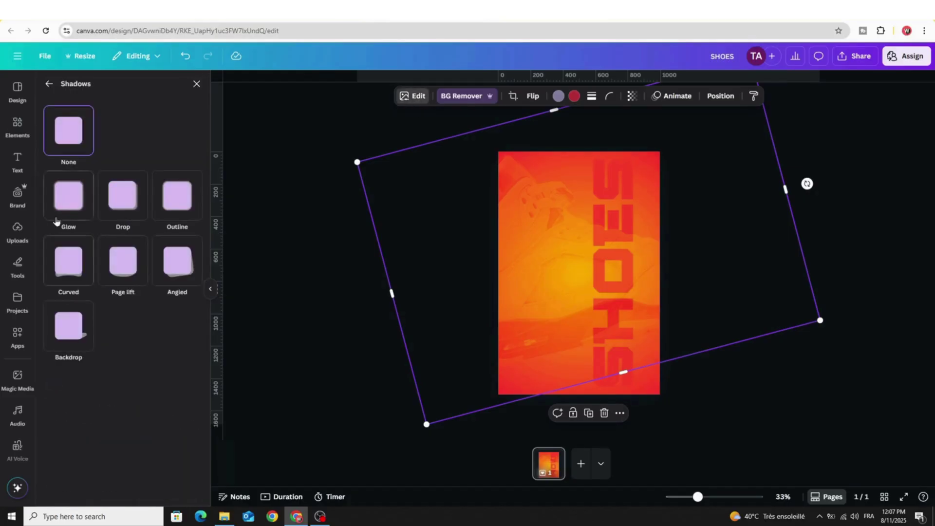
pyautogui.click(75, 199)
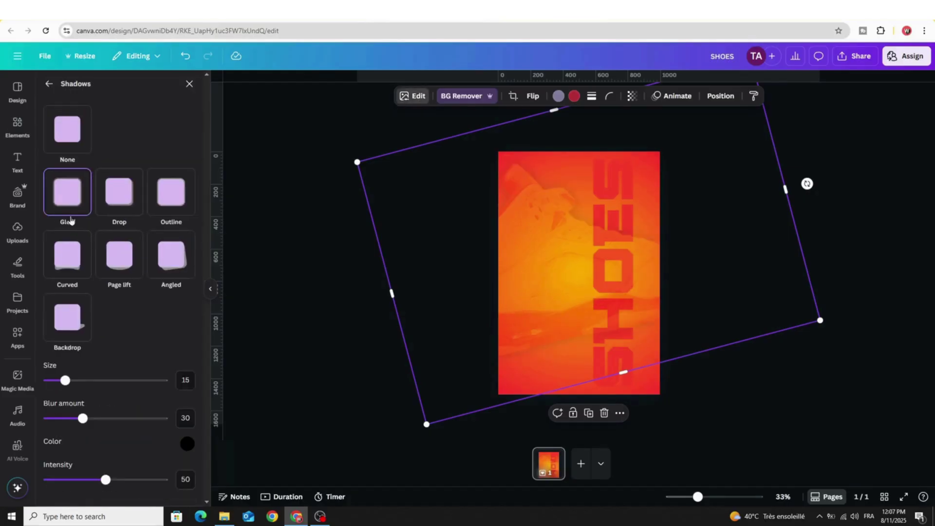
pyautogui.moveTo(111, 486); pyautogui.dragTo(134, 485)
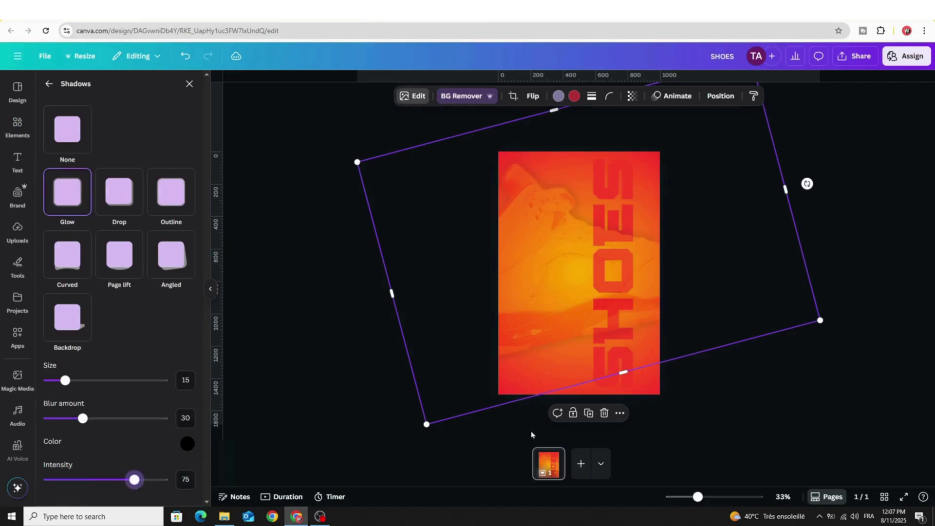
# - Duplicate the backdrop, shrink and reposition the copy, and raise its transparency to about 41
pyautogui.click(588, 415)
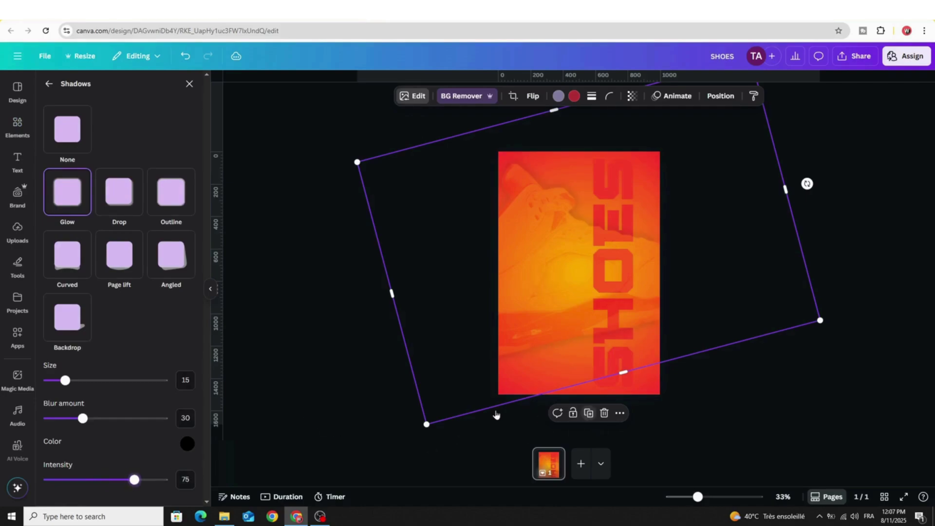
pyautogui.moveTo(429, 425); pyautogui.dragTo(508, 338)
pyautogui.moveTo(574, 253); pyautogui.dragTo(526, 278)
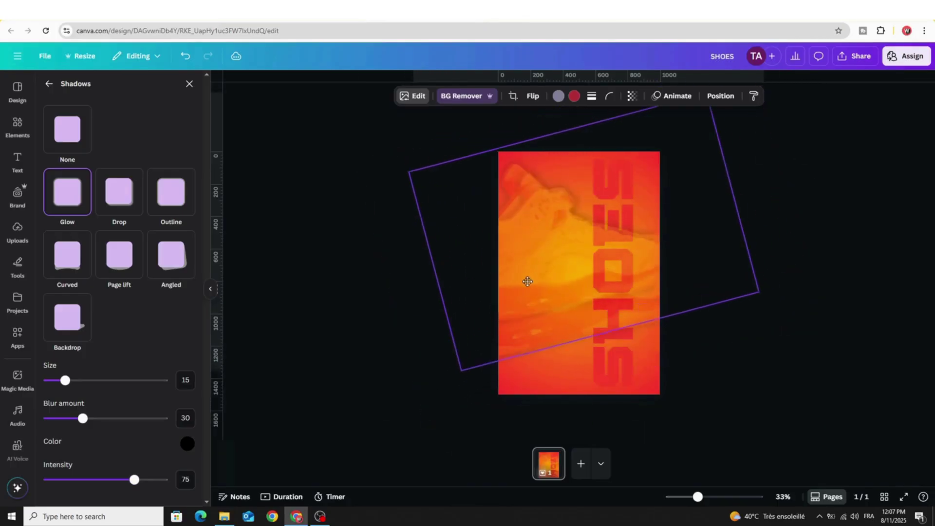
pyautogui.moveTo(401, 179); pyautogui.dragTo(458, 201)
pyautogui.moveTo(579, 294); pyautogui.dragTo(552, 296)
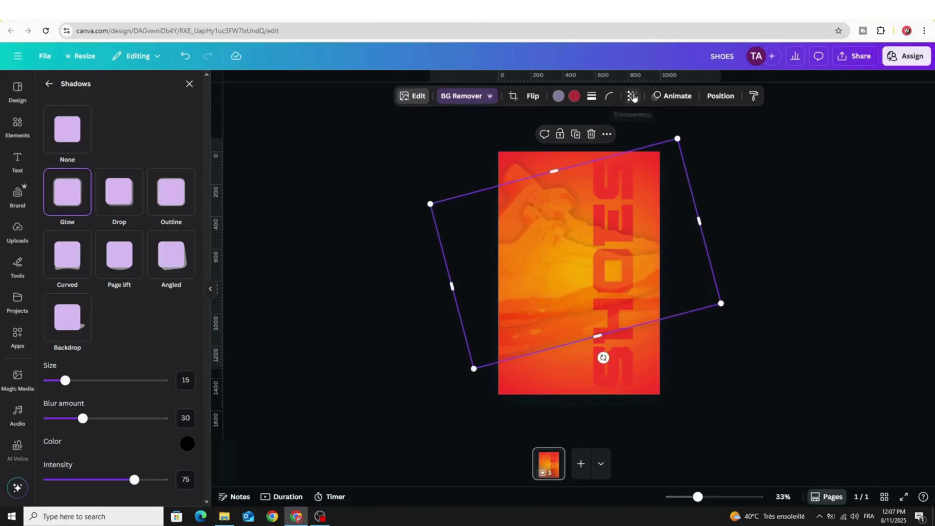
pyautogui.click(633, 96)
pyautogui.moveTo(597, 140); pyautogui.dragTo(620, 138)
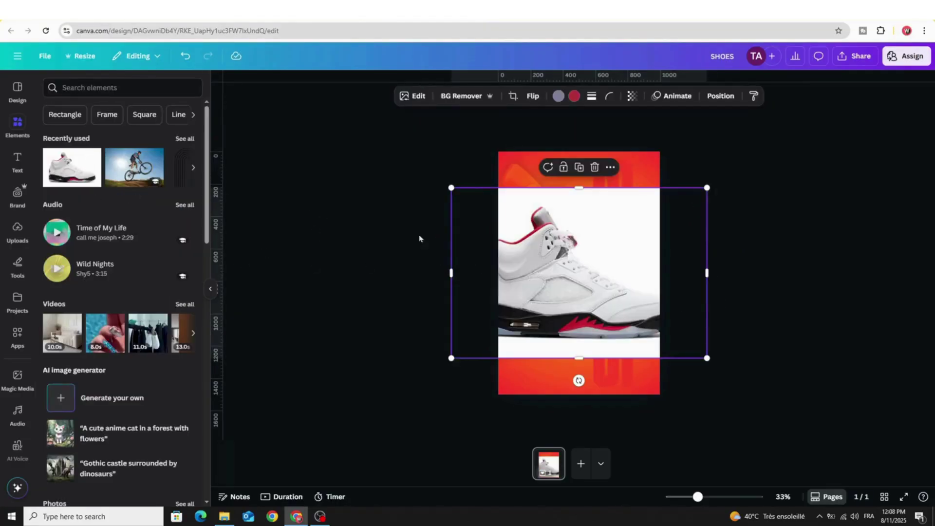
# - Shrink the sneaker copy, cut out its white background, tilt it to -13°, and nudge it into place
pyautogui.moveTo(452, 187); pyautogui.dragTo(493, 210)
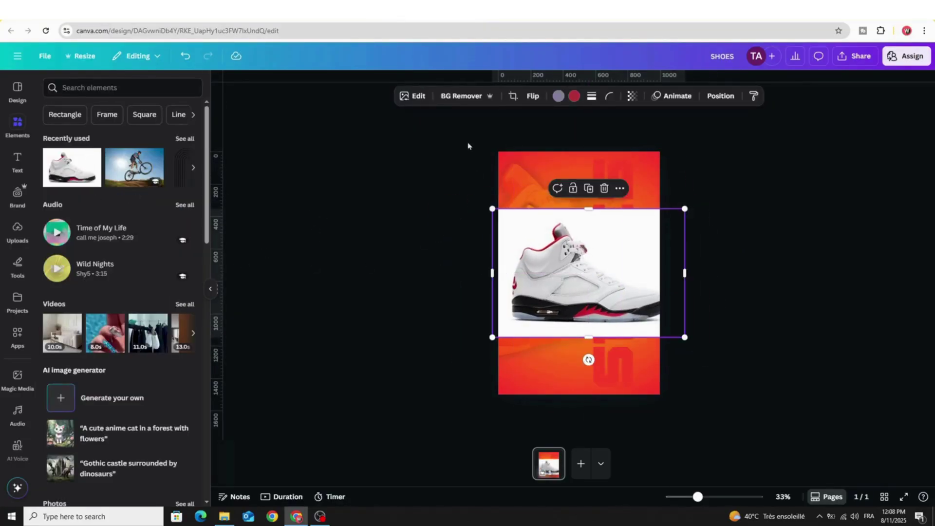
pyautogui.click(456, 98)
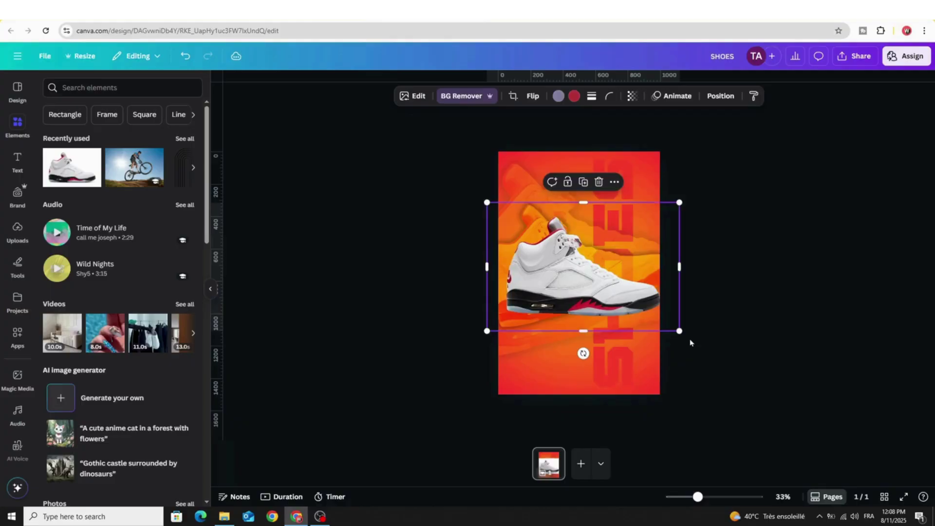
pyautogui.moveTo(682, 333); pyautogui.dragTo(646, 309)
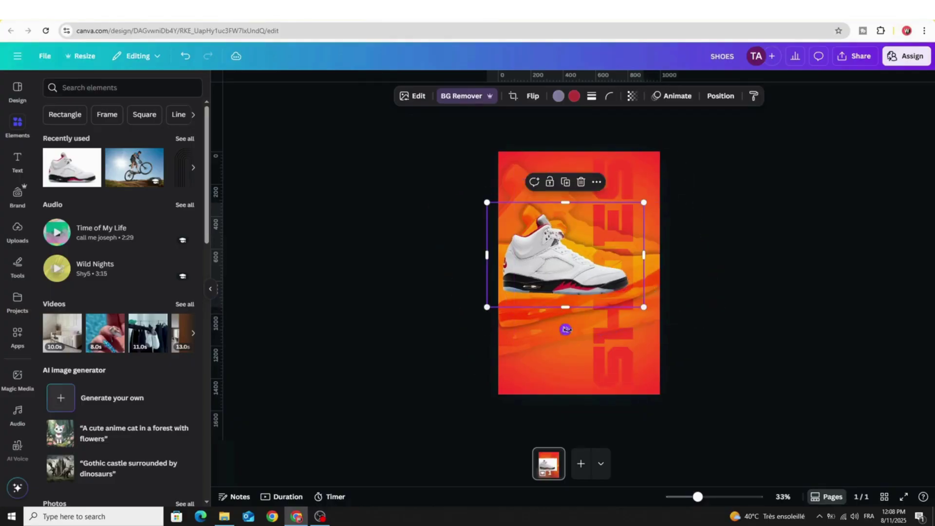
pyautogui.moveTo(566, 330); pyautogui.dragTo(584, 334)
pyautogui.moveTo(557, 270); pyautogui.dragTo(559, 276)
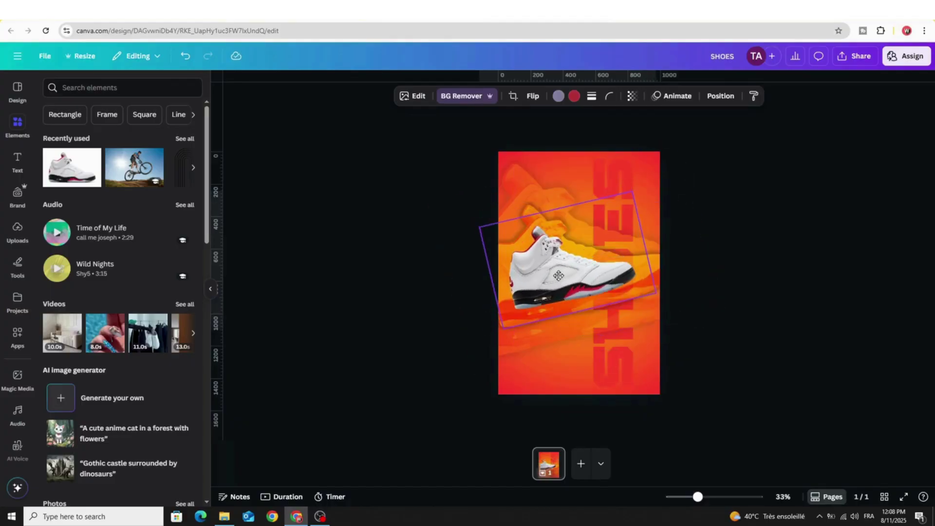
pyautogui.click(453, 302)
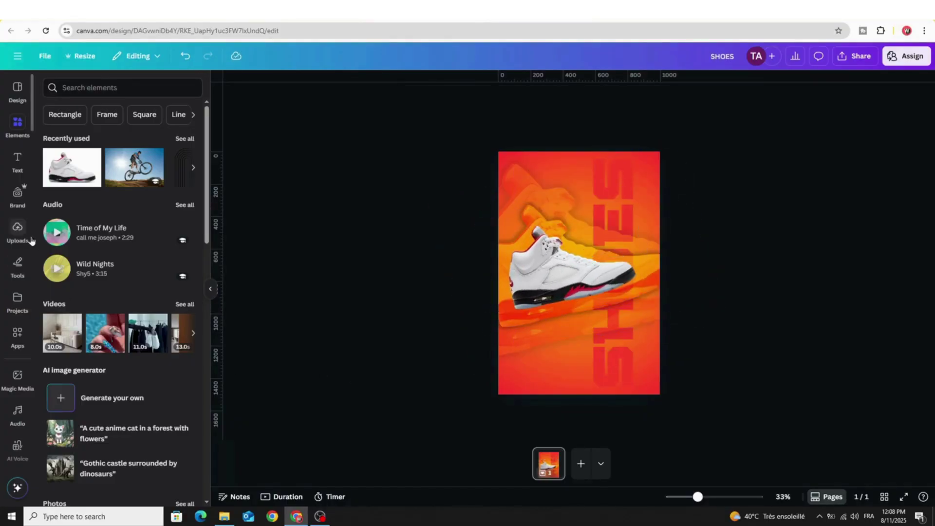
# - Add a square shape and stretch it into a 47 by 1,605 bar along the right edge
pyautogui.click(20, 119)
pyautogui.scroll(-10, 73, 243)
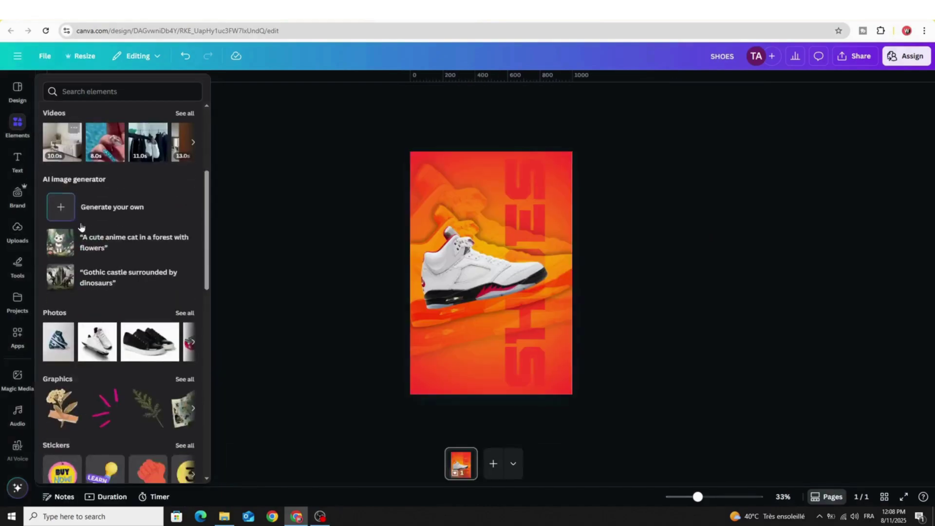
pyautogui.click(50, 256)
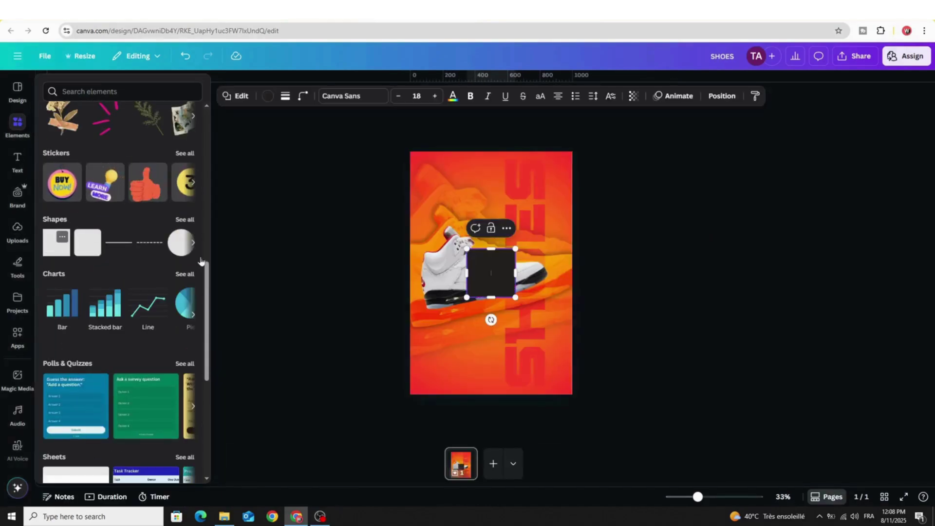
pyautogui.click(359, 284)
pyautogui.moveTo(511, 275); pyautogui.dragTo(568, 396)
pyautogui.click(267, 96)
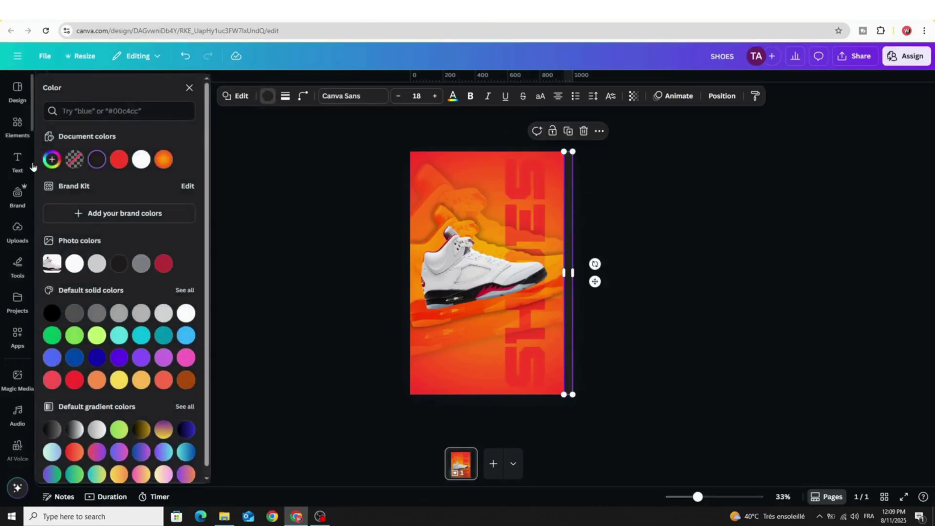
# - Fill the right-edge bar with yellow #FFC700
pyautogui.click(51, 159)
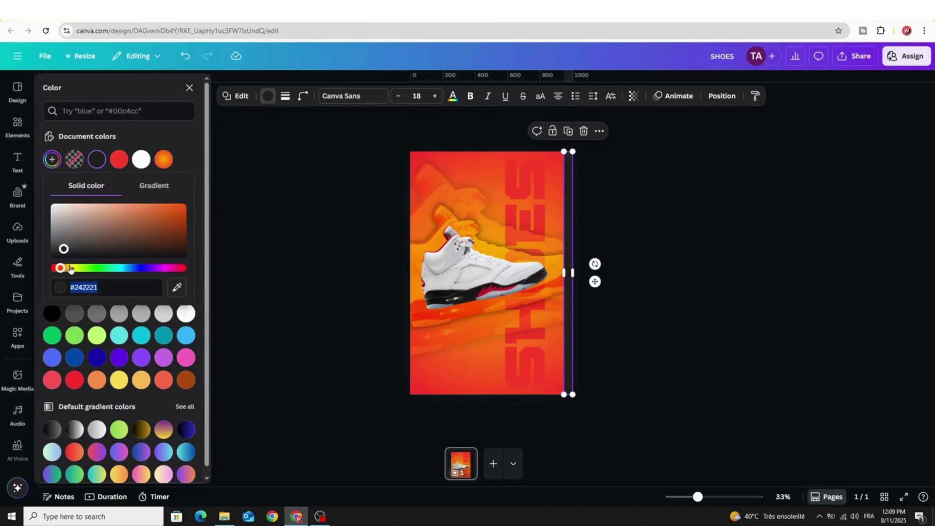
pyautogui.click(71, 268)
pyautogui.moveTo(138, 232); pyautogui.dragTo(184, 206)
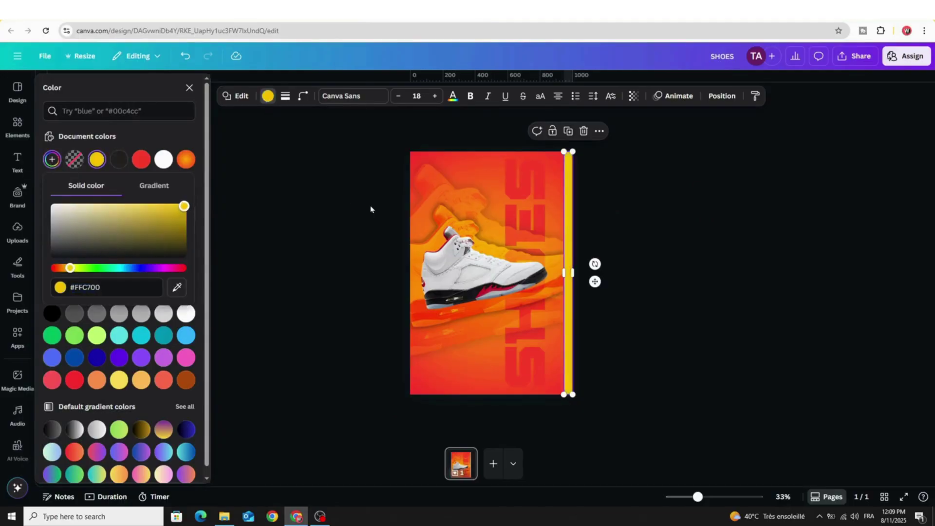
# - Duplicate the bar, colour the copy Vivid red, and shift it slightly left
pyautogui.click(573, 130)
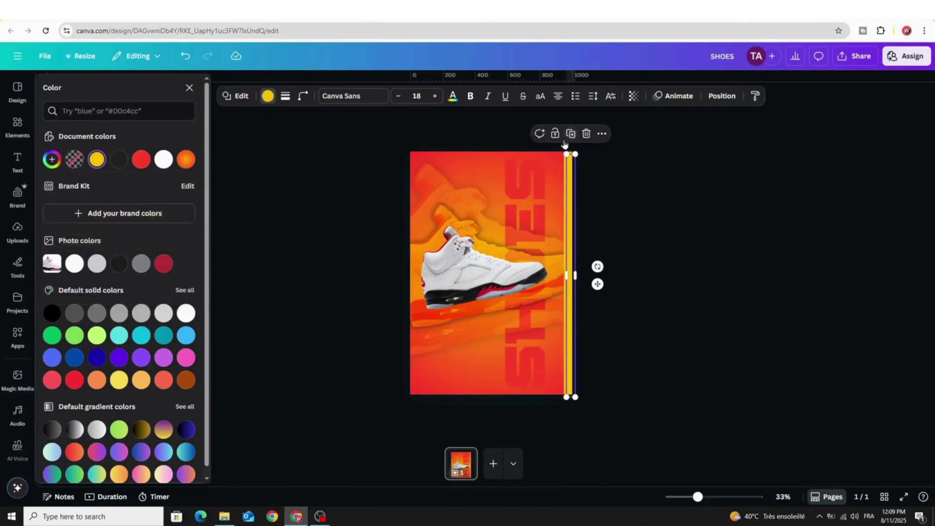
pyautogui.click(140, 160)
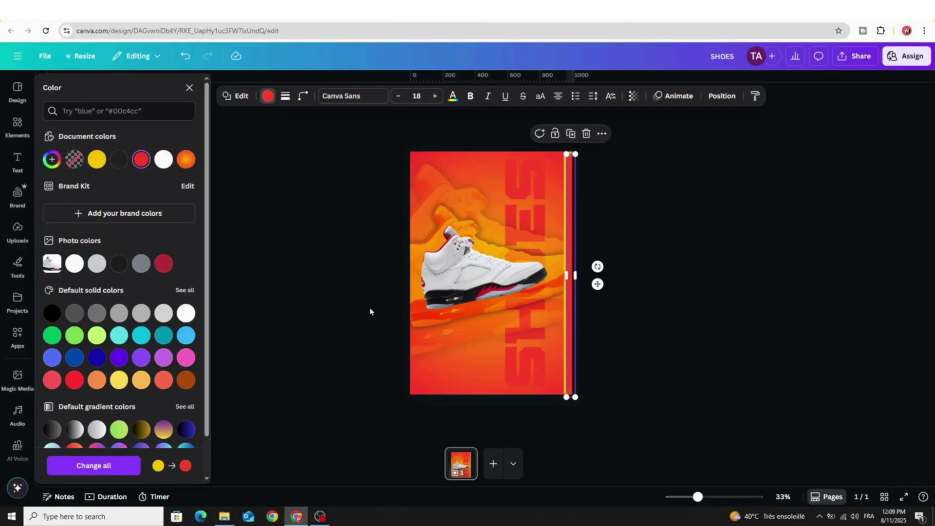
pyautogui.moveTo(598, 284); pyautogui.dragTo(589, 282)
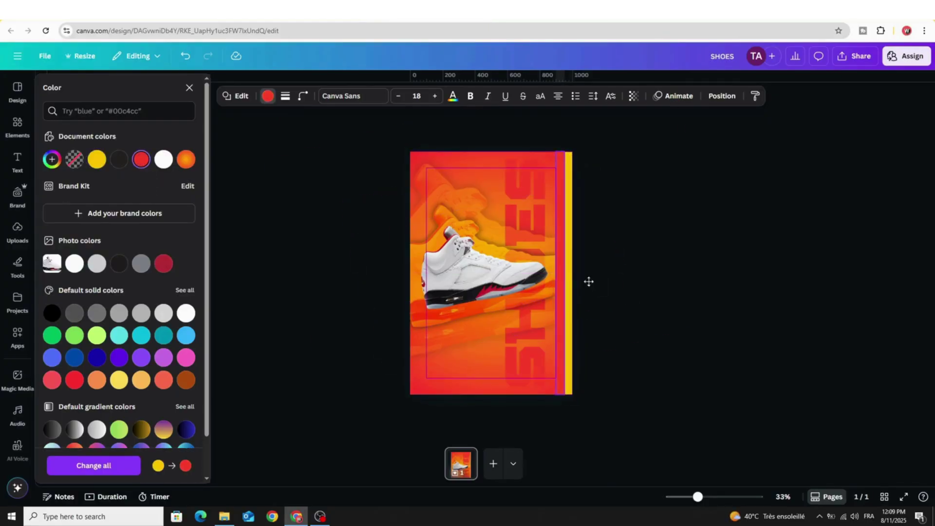
# - Deselect the bar to close the colour panel and view the poster
pyautogui.click(589, 282)
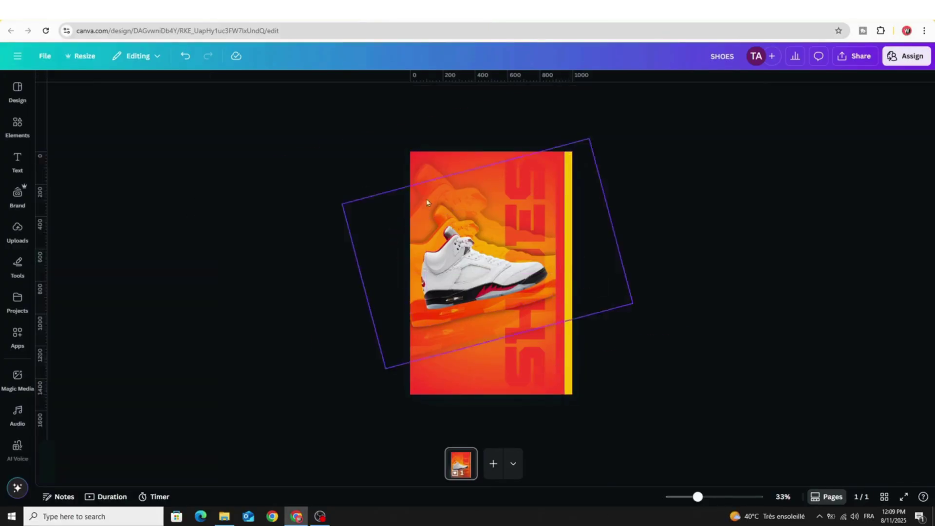